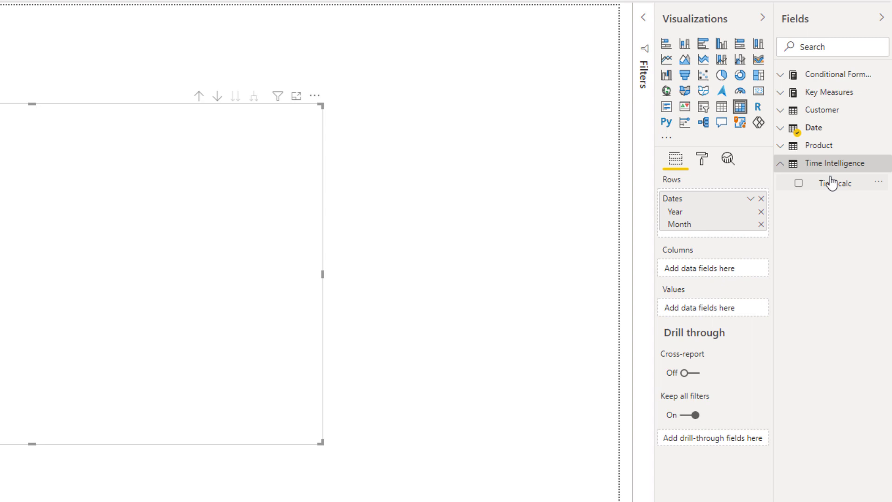
# Add Time calc to the matrix's columns and the Sales measure to its values.
pyautogui.moveTo(832, 183); pyautogui.dragTo(704, 271)
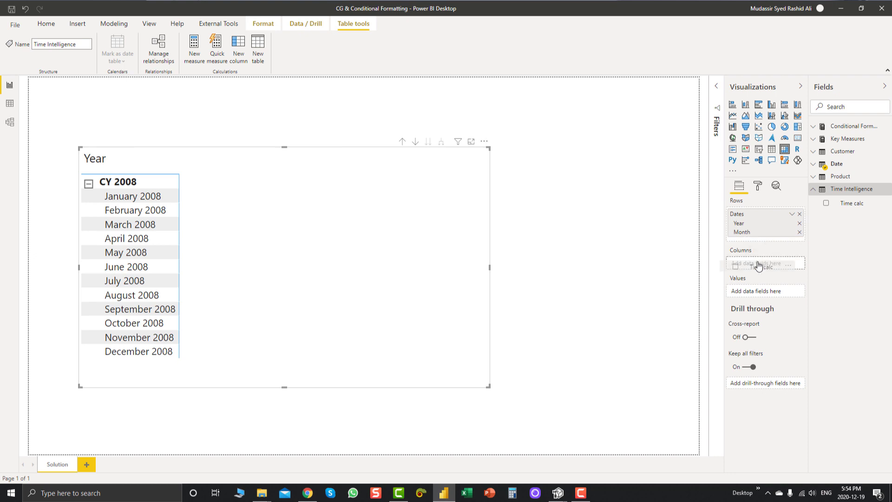
pyautogui.moveTo(759, 265); pyautogui.dragTo(743, 261)
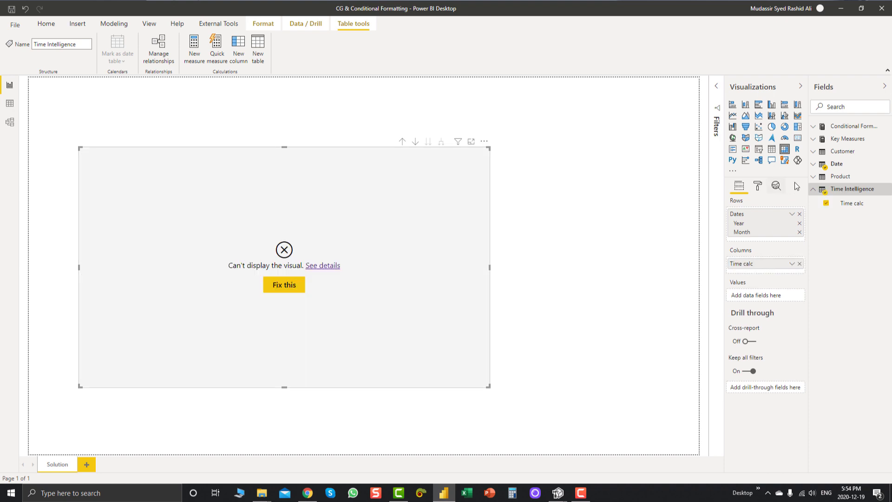
pyautogui.click(814, 139)
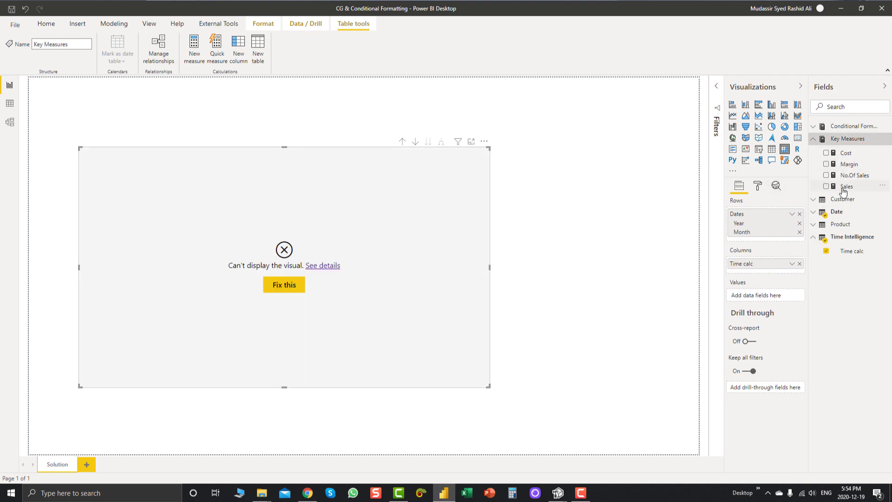
pyautogui.moveTo(844, 190); pyautogui.dragTo(751, 300)
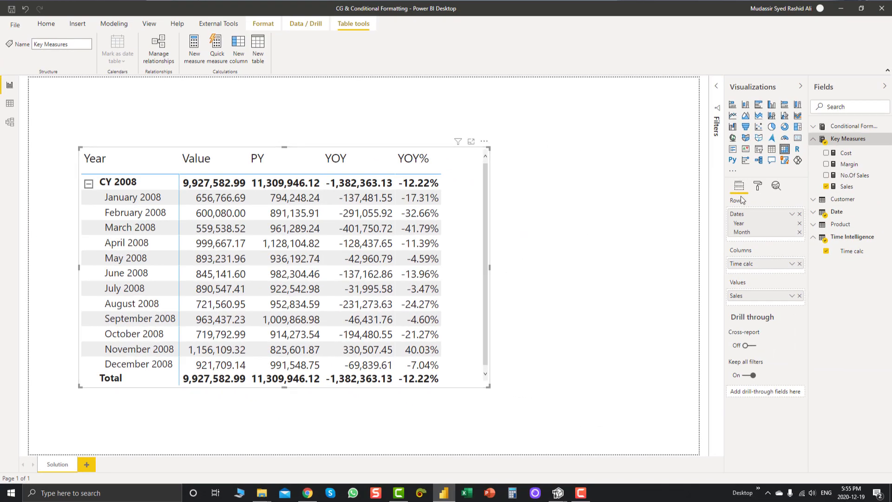
# Open the matrix's conditional formatting settings for Sales.
pyautogui.click(758, 186)
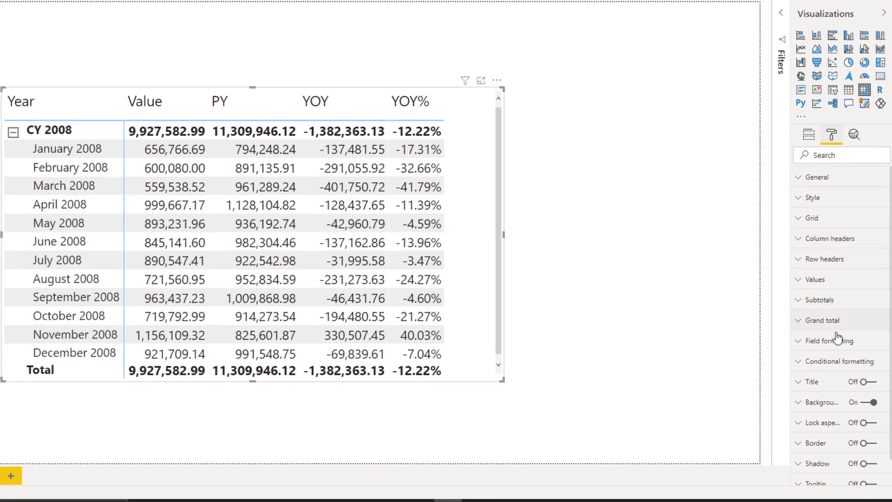
pyautogui.click(838, 361)
pyautogui.scroll(-3, 839, 364)
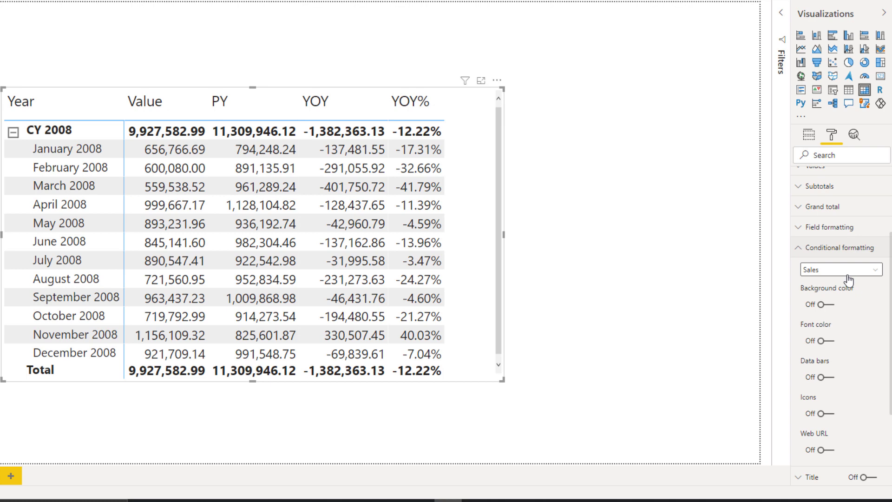
# Try the default background color and font color scales on Sales, switching each one off again.
pyautogui.click(832, 306)
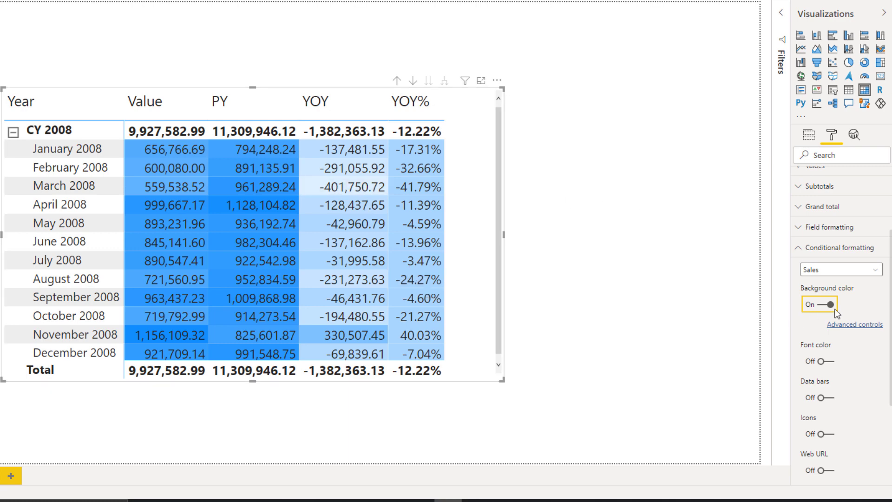
pyautogui.click(825, 306)
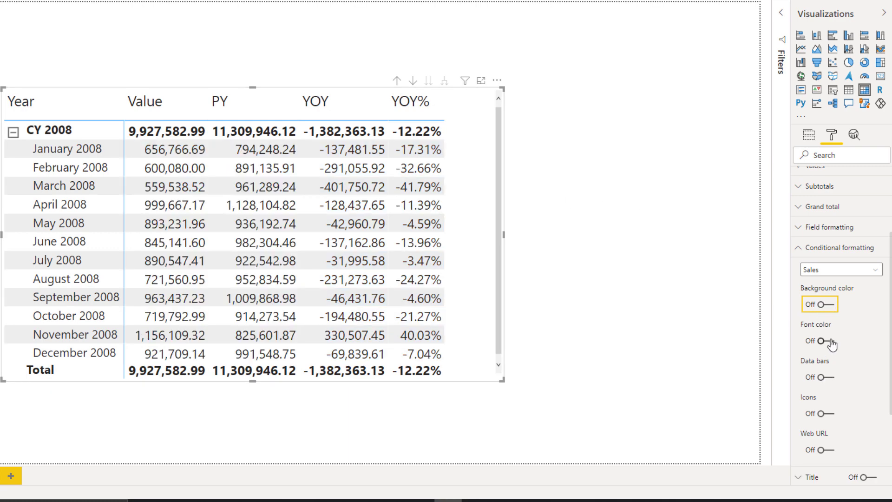
pyautogui.click(830, 340)
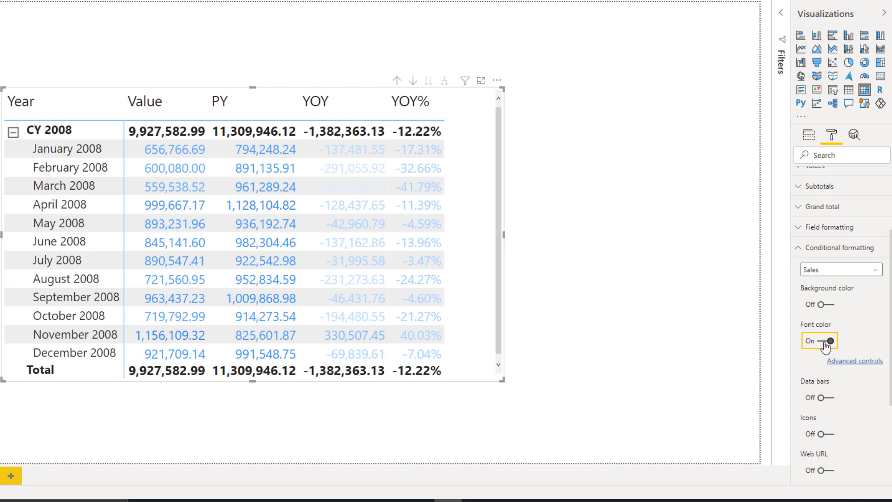
pyautogui.click(823, 343)
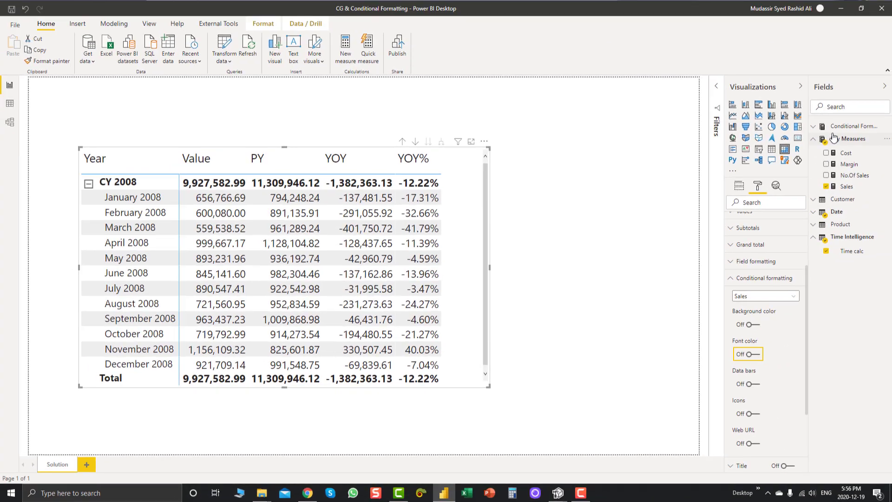
# Open the CF Background/Fonts measure from the Conditional Formatting table and begin its formula with an IF function.
pyautogui.click(817, 130)
pyautogui.moveTo(808, 135); pyautogui.dragTo(780, 135)
pyautogui.click(811, 140)
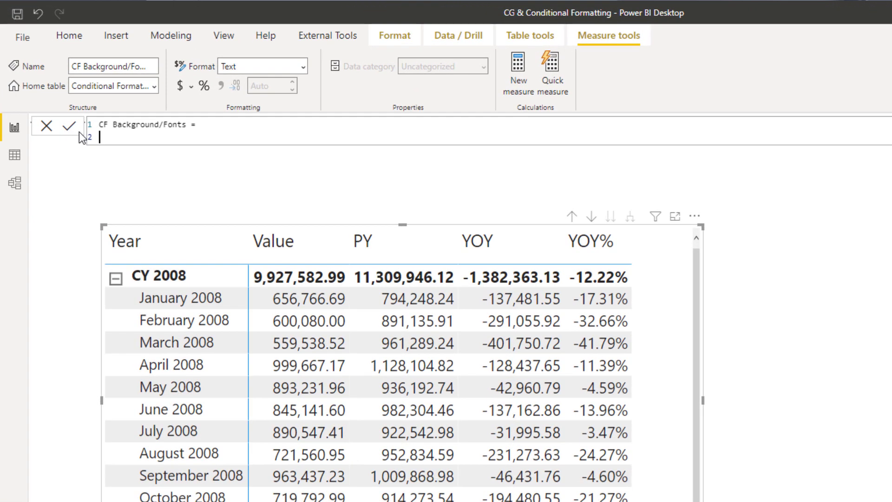
pyautogui.write('If(')
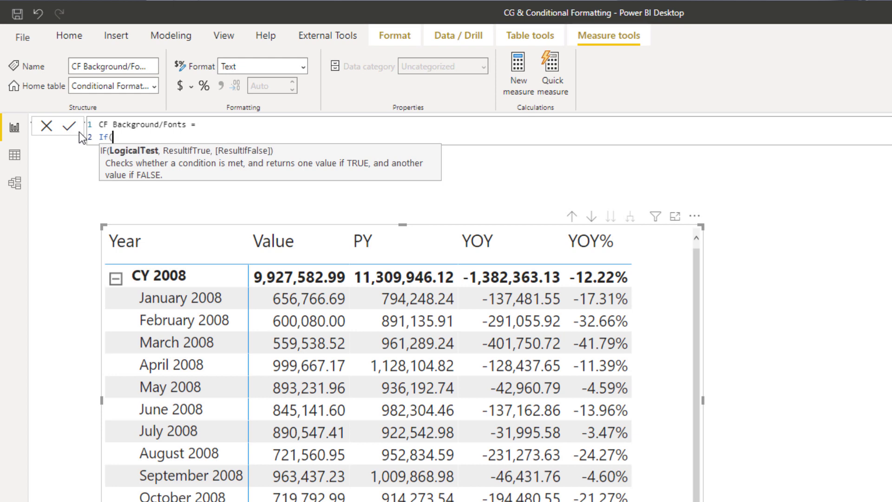
pyautogui.hotkey('shift', 'Return')
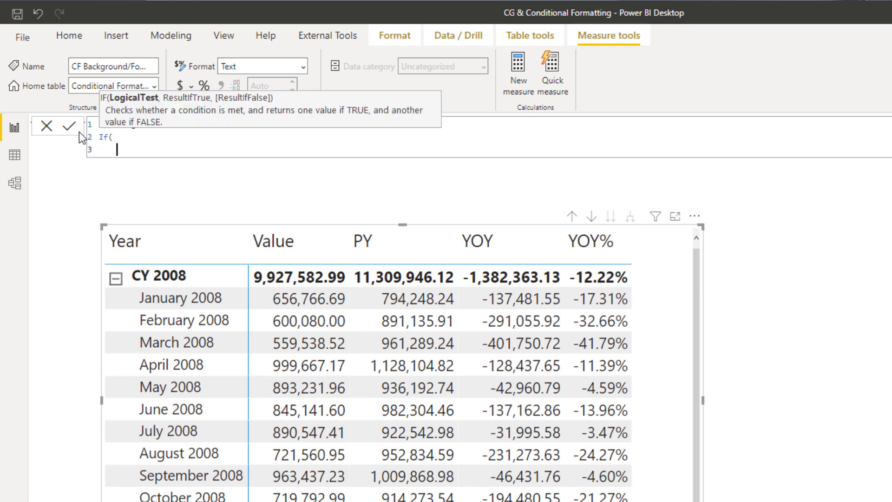
# Enter SELECTEDVALUE('Time Intelligence'[Time calc]) as the start of the IF function's logical test.
pyautogui.press('Tab')
pyautogui.write('Selectedva')
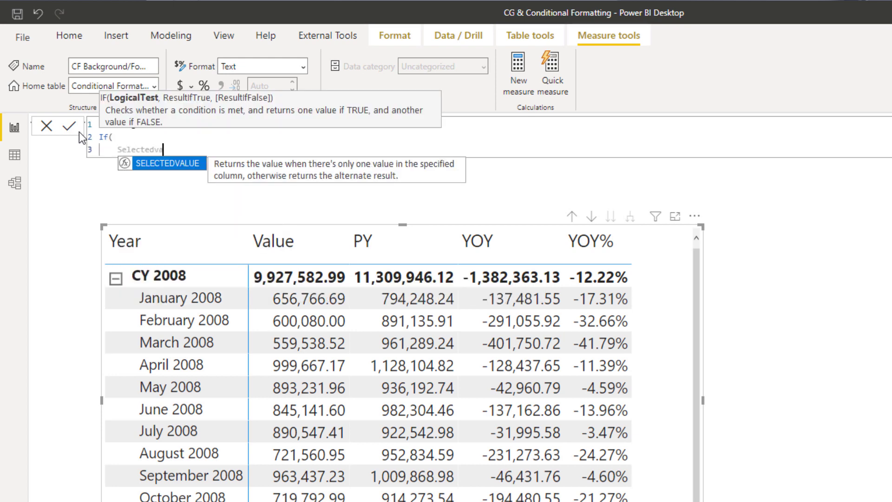
pyautogui.press('Tab')
pyautogui.write('(Tim')
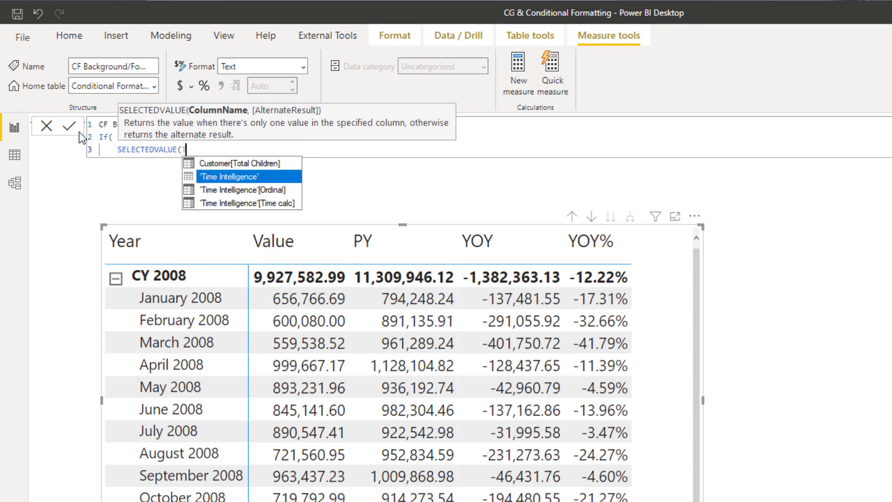
pyautogui.press('Down')
pyautogui.press('Down')
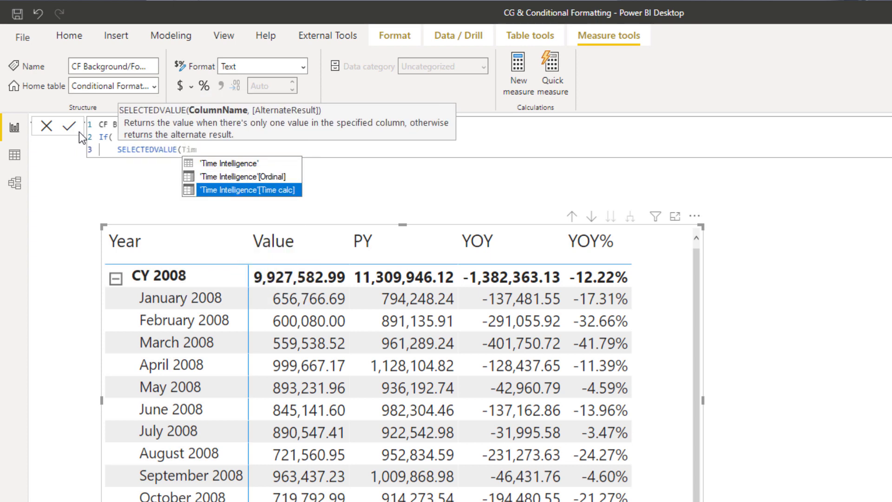
pyautogui.press('Tab')
pyautogui.write('+ IN')
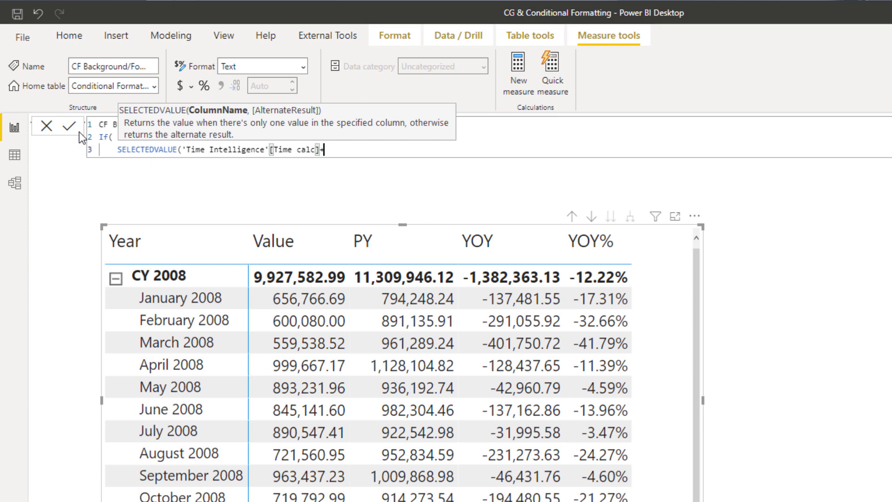
pyautogui.press('BackSpace')
pyautogui.press('BackSpace')
pyautogui.press('BackSpace')
pyautogui.press('BackSpace')
pyautogui.write(')')
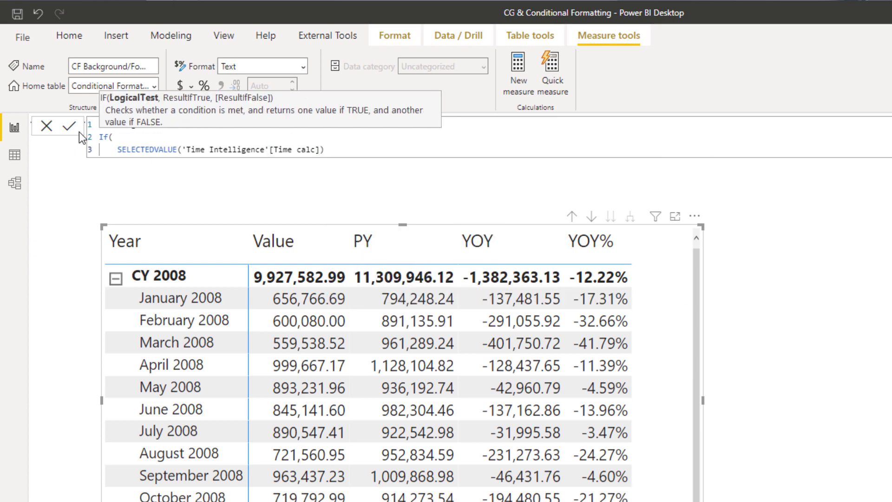
# Complete the logical test with IN {"YOY"}, and start a new line in the formula.
pyautogui.write(' IN {"YOY")')
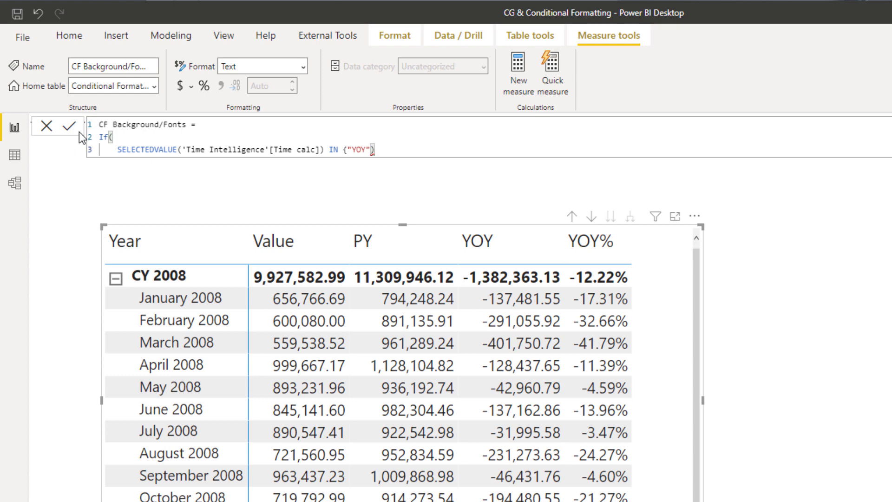
pyautogui.write(',')
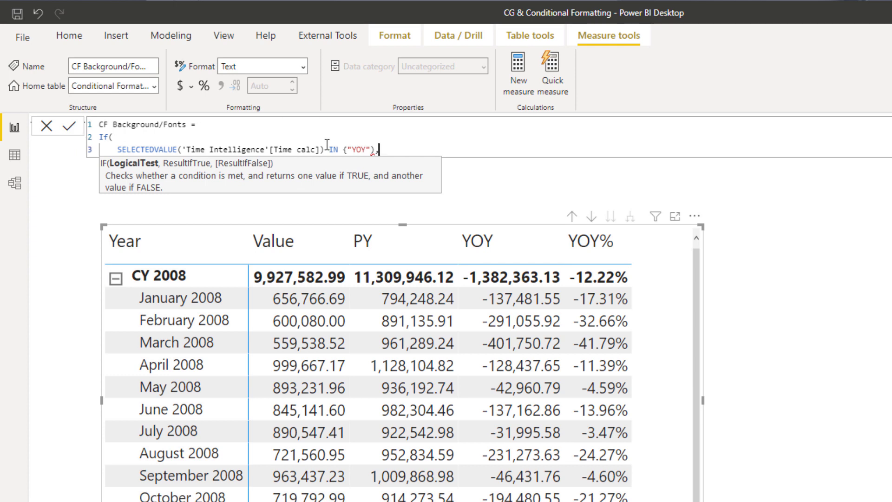
pyautogui.click(374, 149)
pyautogui.press('BackSpace')
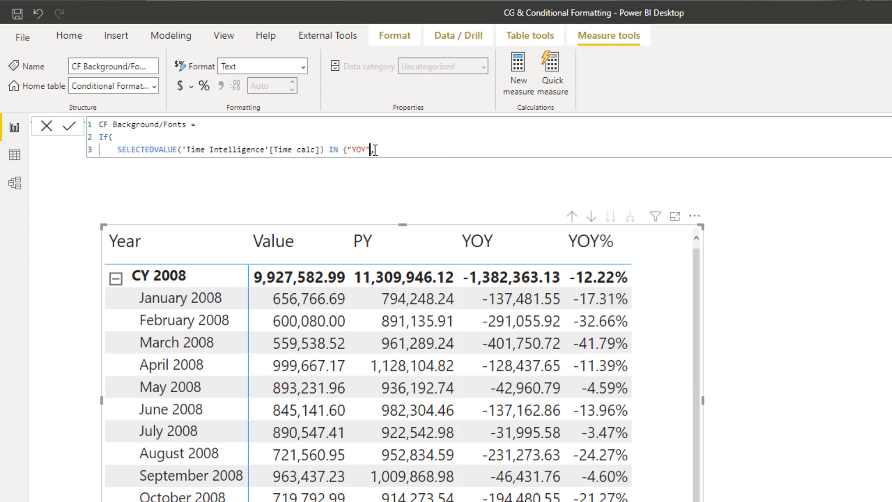
pyautogui.write('},')
pyautogui.click(391, 146)
pyautogui.hotkey('shift', 'Return')
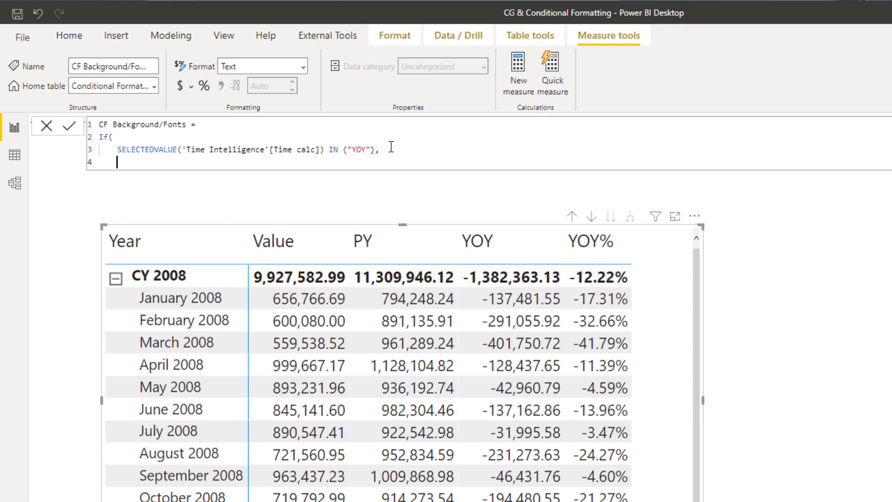
# Return [Sales] when the test is true and BLANK() otherwise, and close the IF function.
pyautogui.write('[Sales],')
pyautogui.hotkey('shift', 'Return')
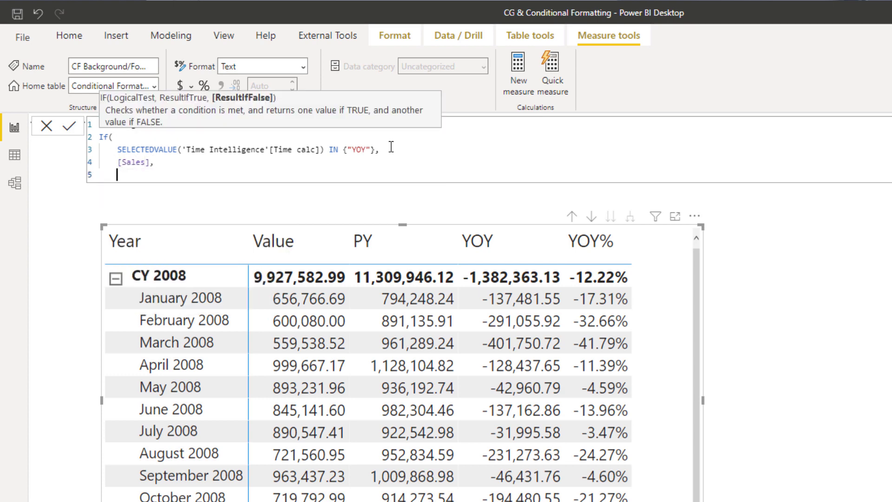
pyautogui.write('BL')
pyautogui.press('Tab')
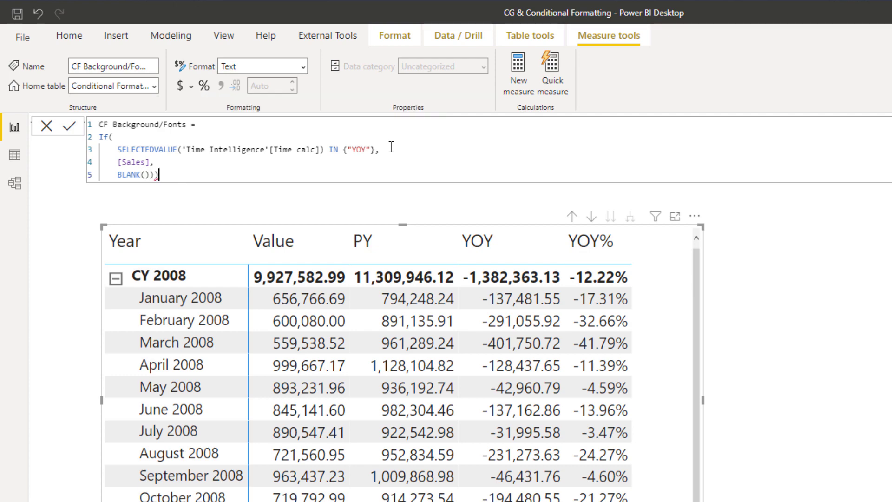
pyautogui.write(')')
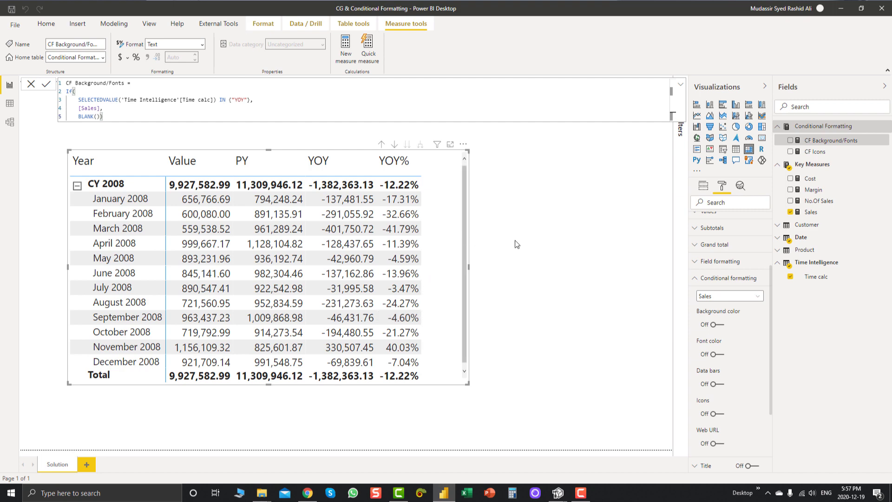
# Enable background color formatting for Sales, formatted by Rules and based on the CF Background/Fonts measure.
pyautogui.click(742, 296)
pyautogui.click(739, 307)
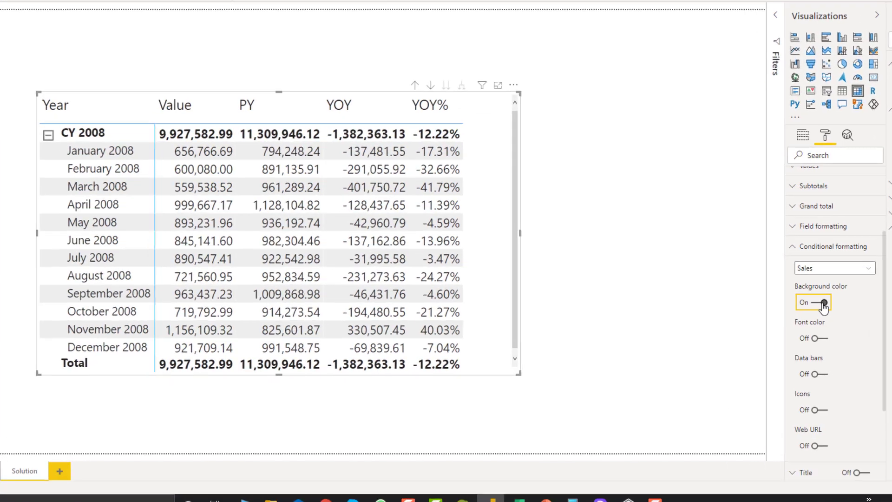
pyautogui.click(718, 325)
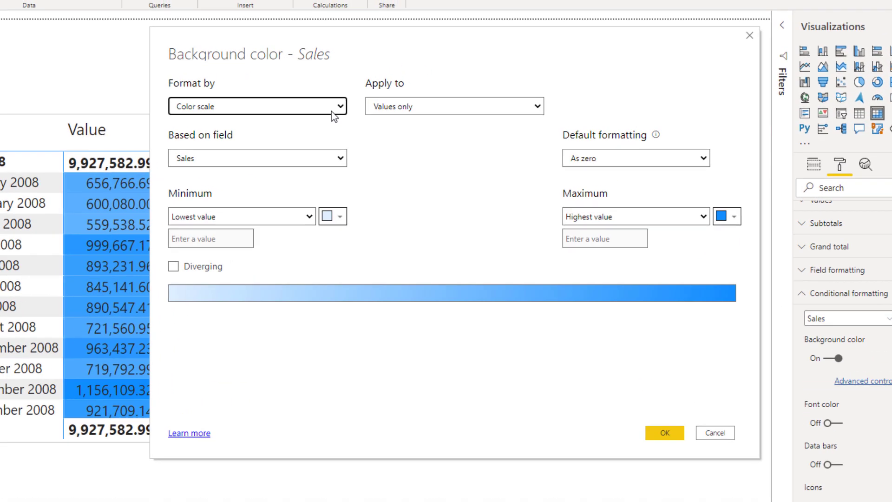
pyautogui.click(353, 85)
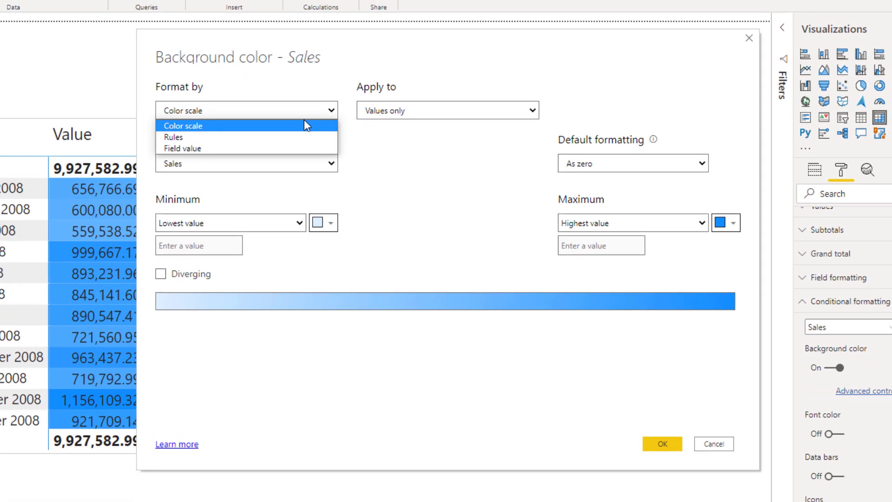
pyautogui.click(266, 137)
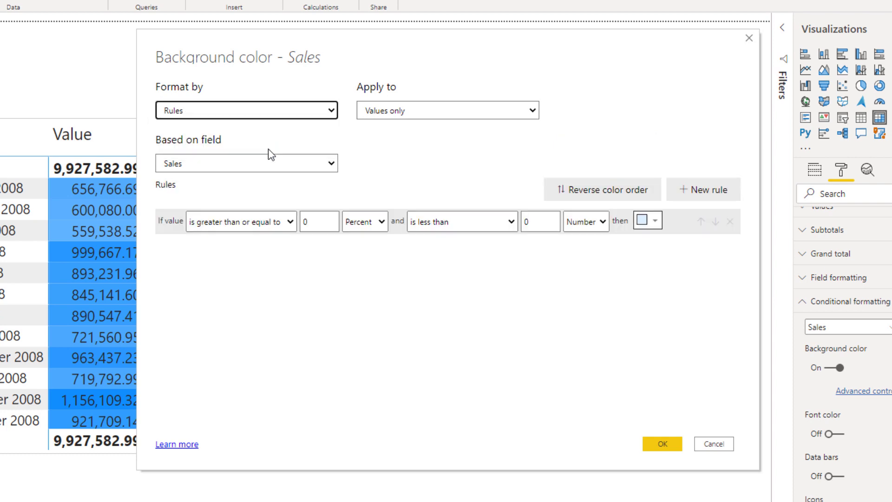
pyautogui.click(276, 164)
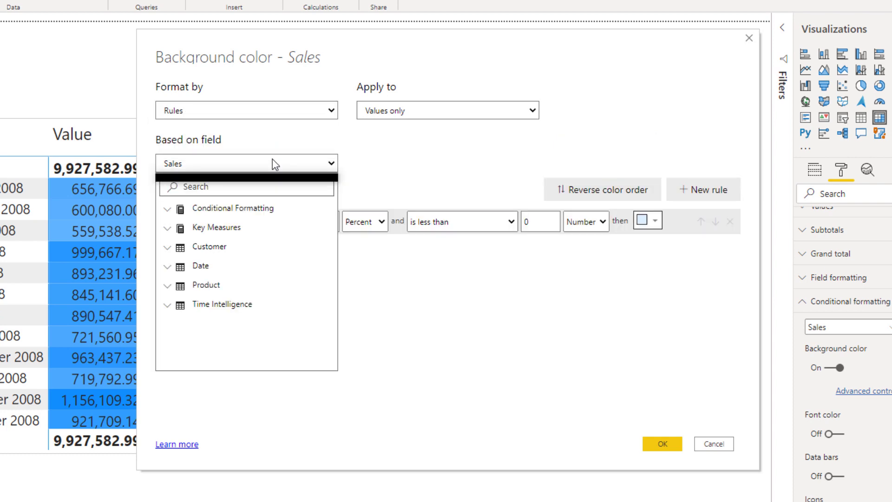
pyautogui.click(191, 210)
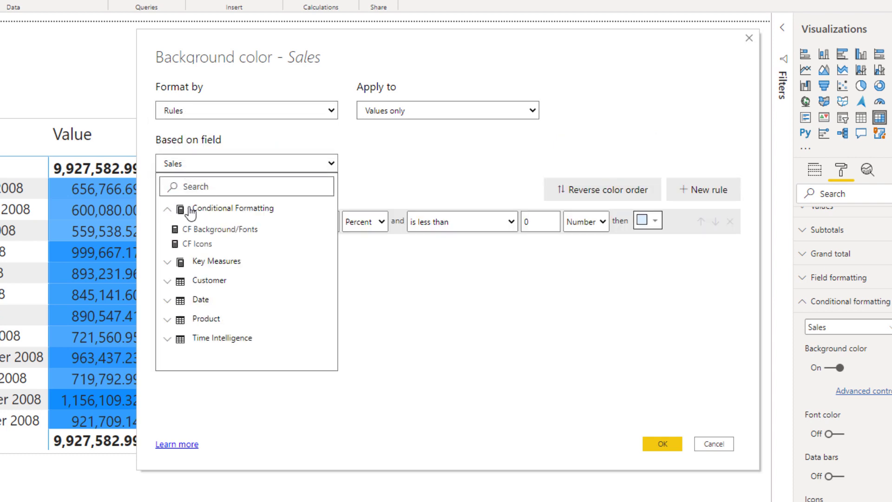
pyautogui.click(207, 229)
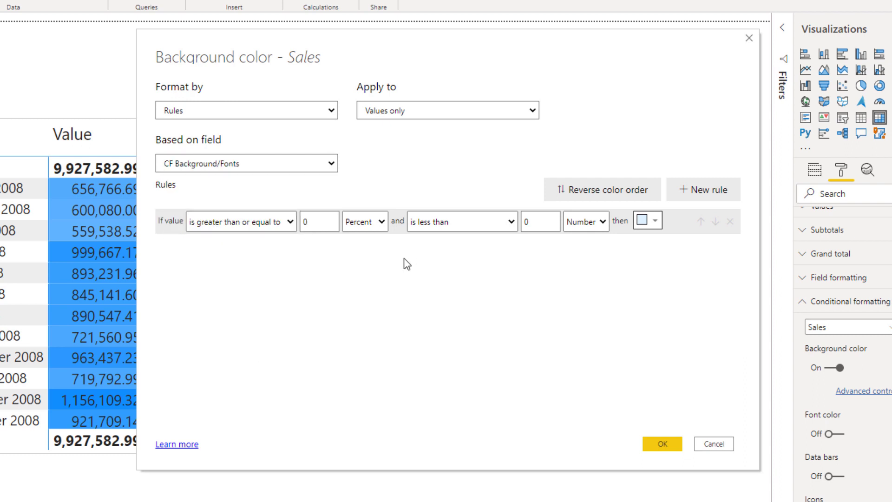
# Clear the first background color rule's minimum value and set its unit to Number.
pyautogui.click(310, 226)
pyautogui.press('BackSpace')
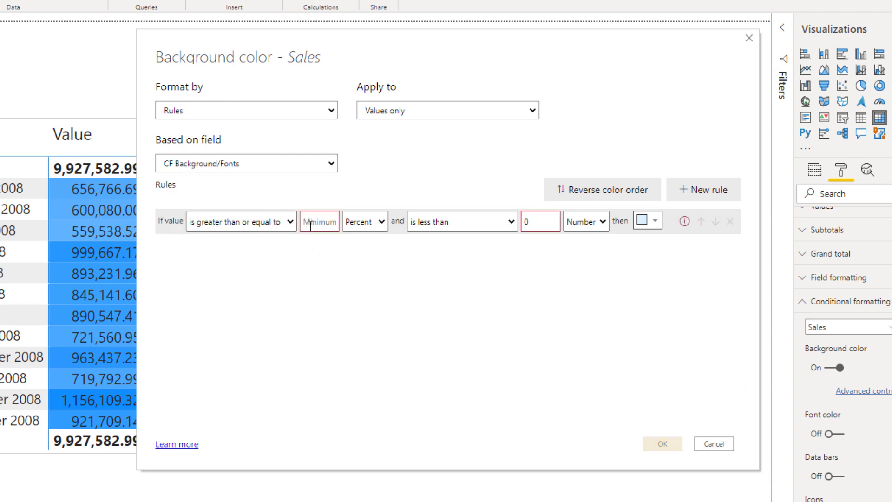
pyautogui.write('-')
pyautogui.click(363, 222)
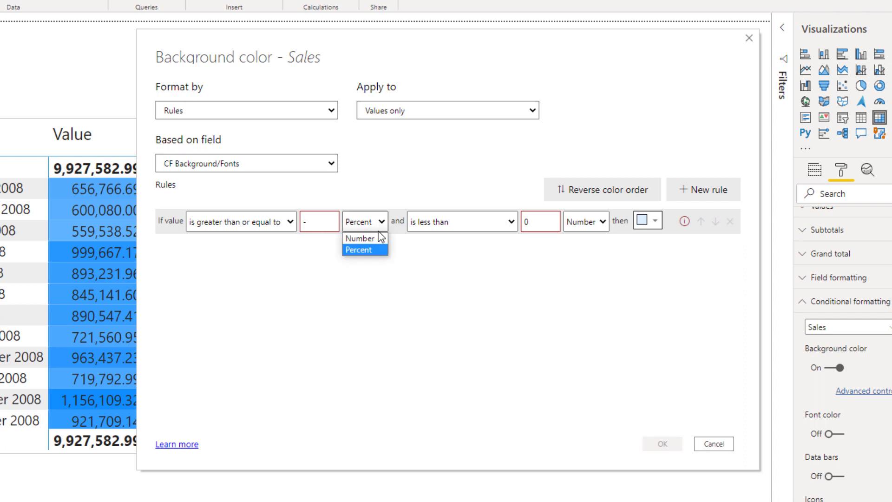
pyautogui.click(344, 236)
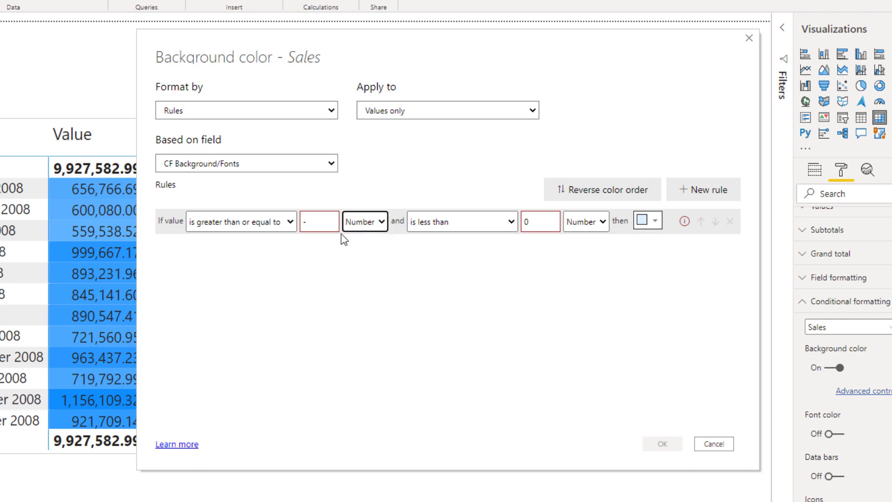
pyautogui.click(318, 224)
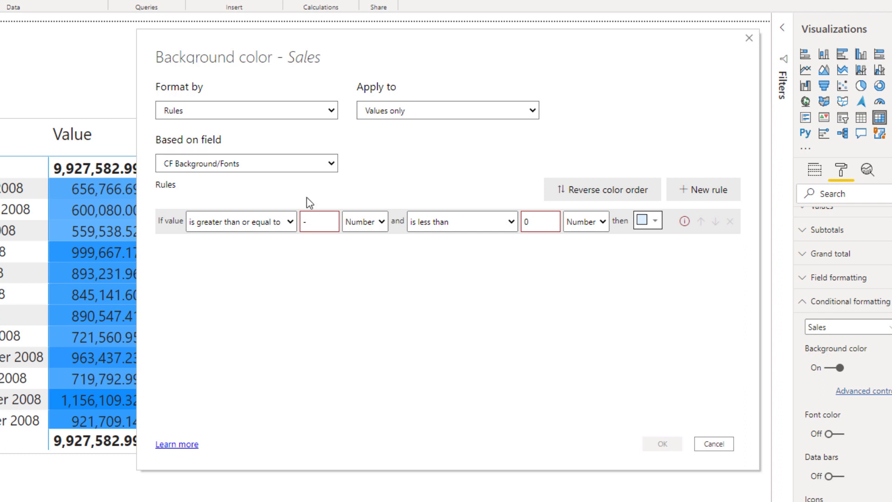
pyautogui.press('BackSpace')
pyautogui.write('-')
pyautogui.press('BackSpace')
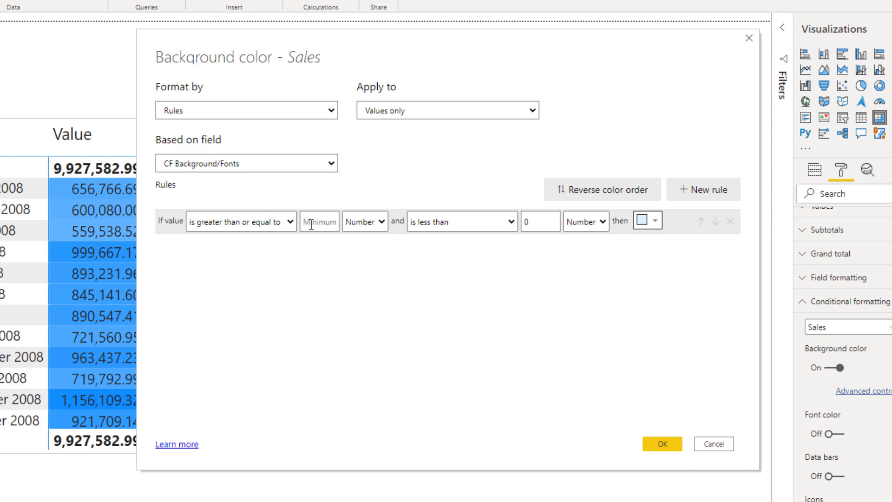
pyautogui.click(325, 110)
pyautogui.click(419, 167)
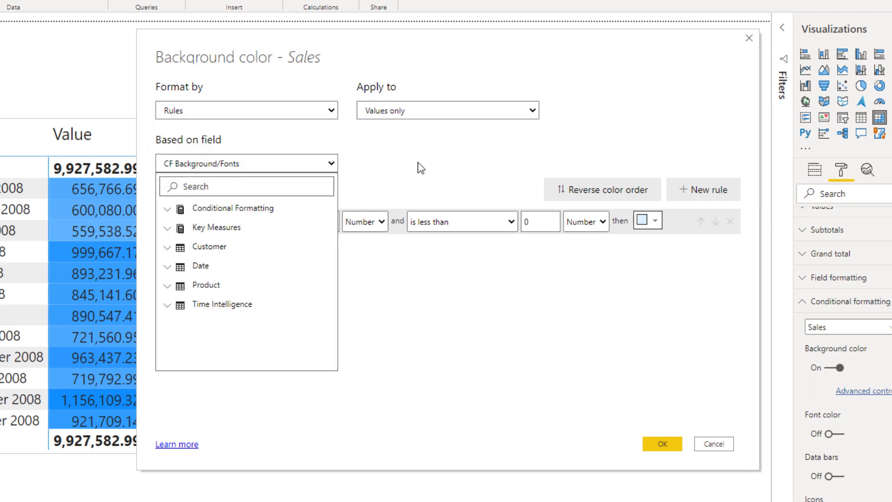
pyautogui.click(332, 164)
# Make the first rule color values red from a large negative number of repeated 1s up to less than 0.
pyautogui.click(290, 222)
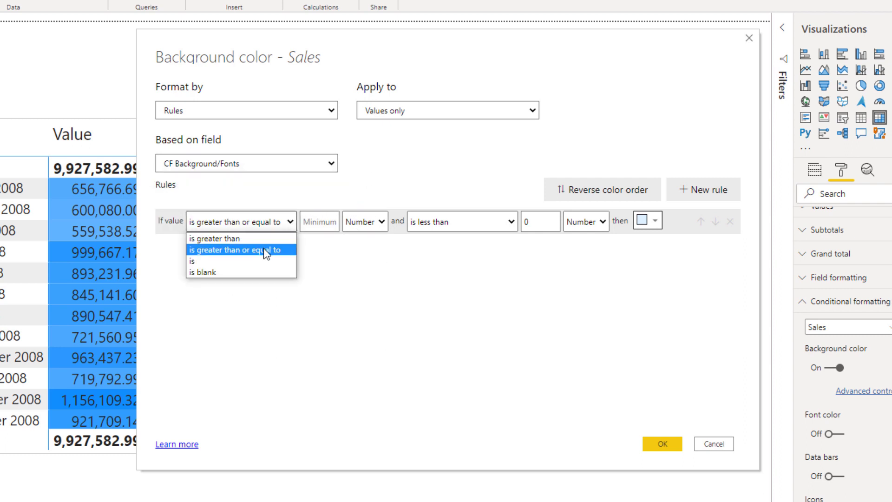
pyautogui.click(269, 250)
pyautogui.click(316, 221)
pyautogui.write('-')
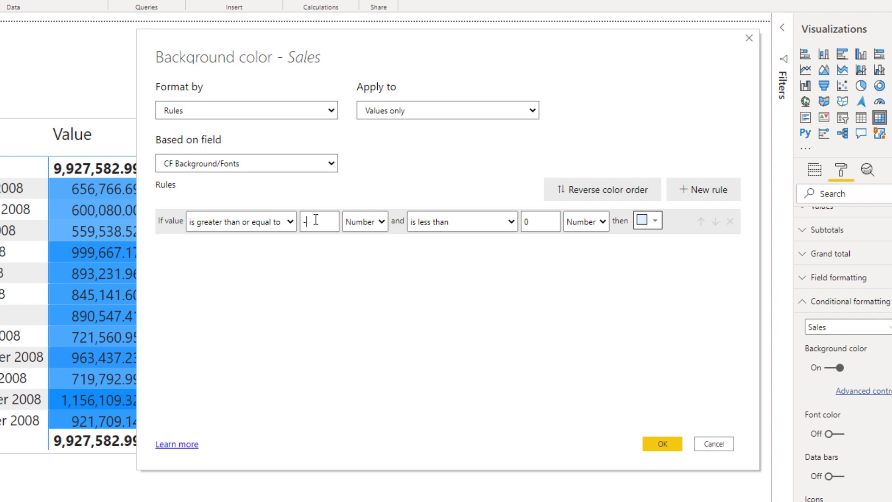
pyautogui.write('10')
pyautogui.write('11111111')
pyautogui.click(534, 224)
pyautogui.click(661, 227)
pyautogui.click(659, 286)
# Add a second rule from 0 Percent up to a large number of repeated 1s, and apply the background rules.
pyautogui.click(702, 198)
pyautogui.click(327, 250)
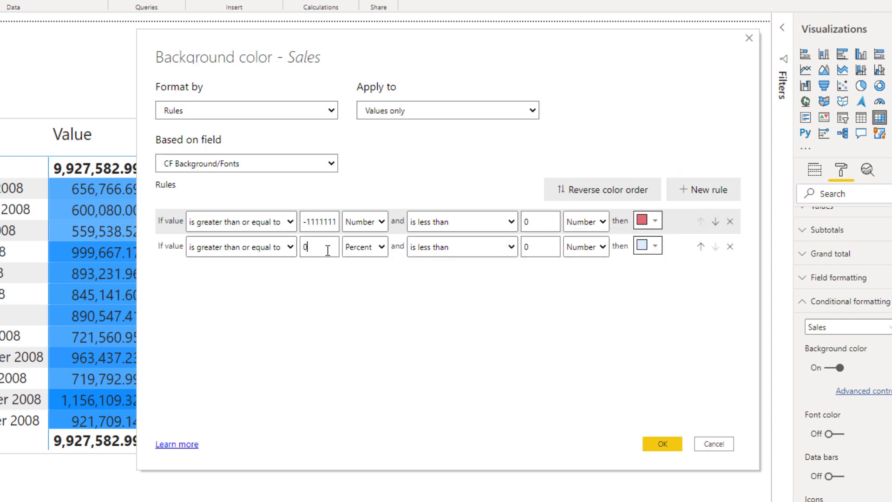
pyautogui.click(544, 253)
pyautogui.press('BackSpace')
pyautogui.write('11111111')
pyautogui.click(669, 445)
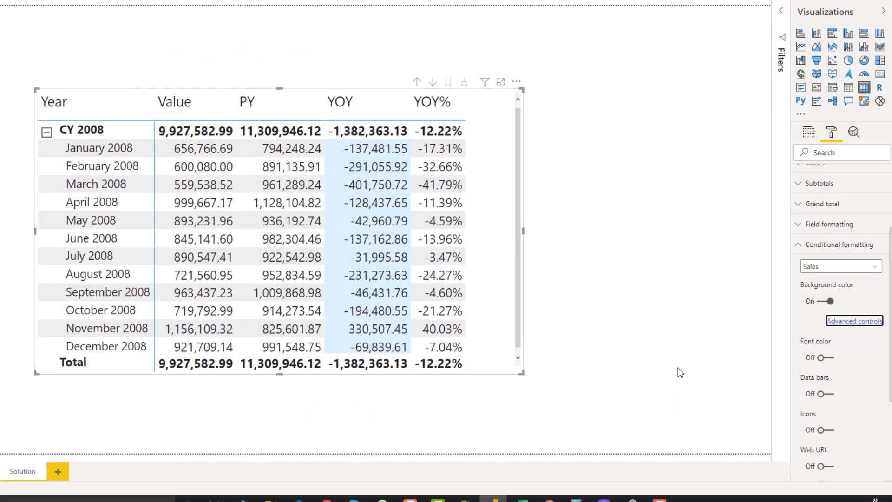
# Re-enter the second background rule's upper limit as a large number of repeated 1s and apply it.
pyautogui.click(847, 320)
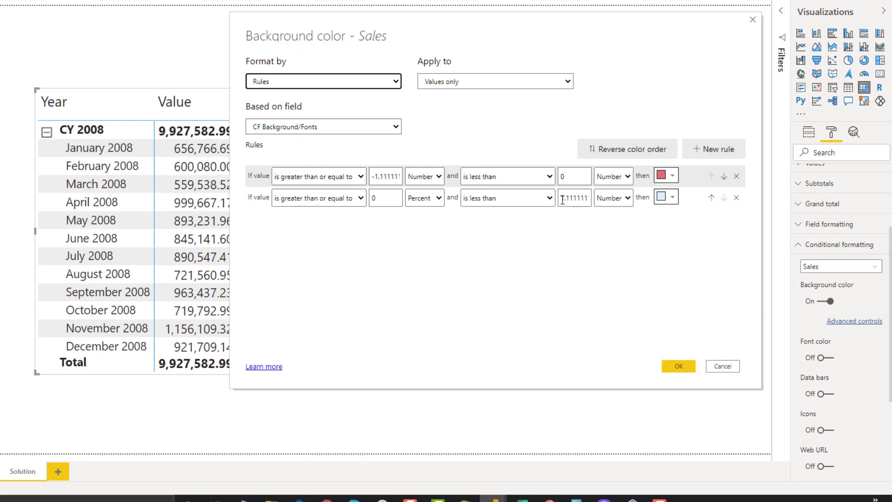
pyautogui.moveTo(562, 198); pyautogui.dragTo(600, 204)
pyautogui.write('11111111')
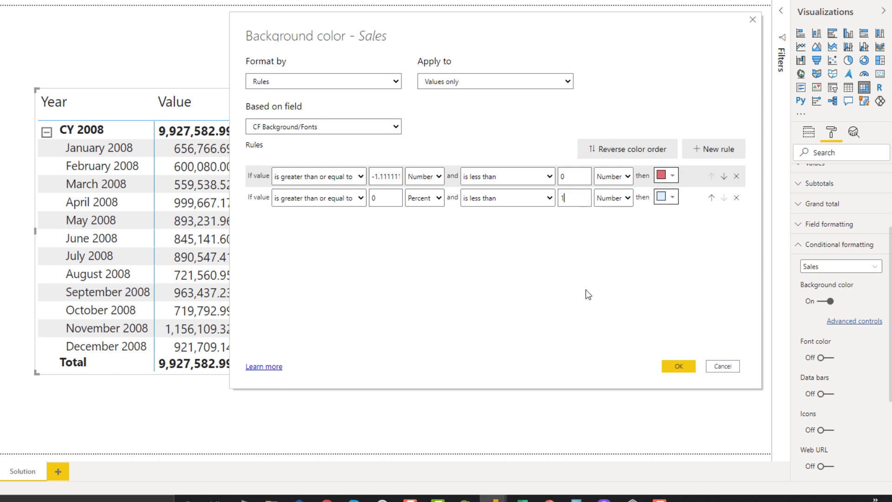
pyautogui.click(681, 365)
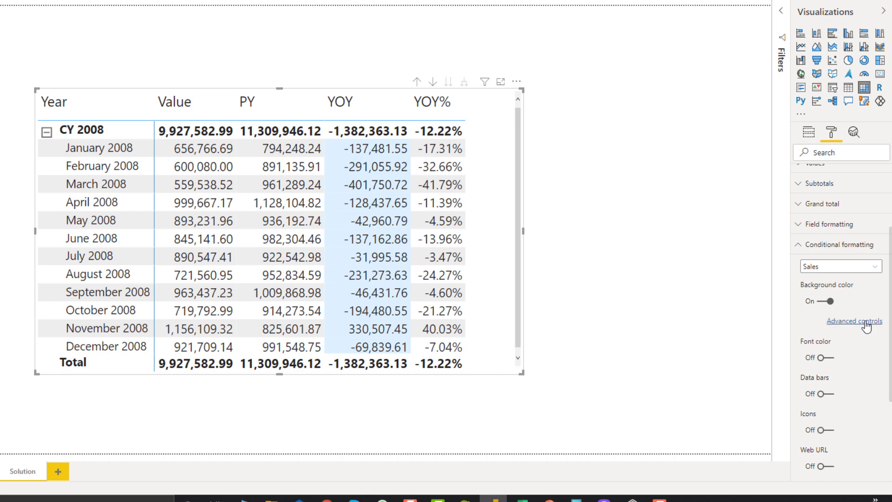
# Set the unit of the second background rule's lower bound to Number and apply the rules.
pyautogui.click(867, 322)
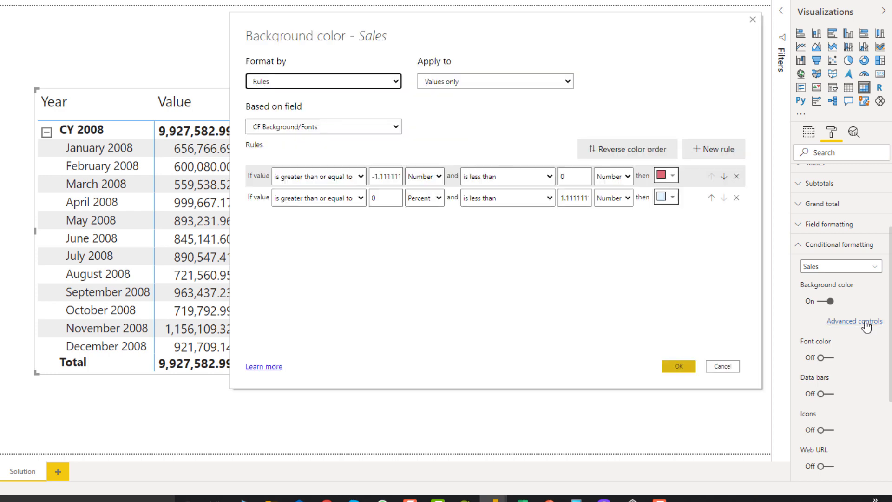
pyautogui.click(432, 194)
pyautogui.click(423, 211)
pyautogui.click(679, 366)
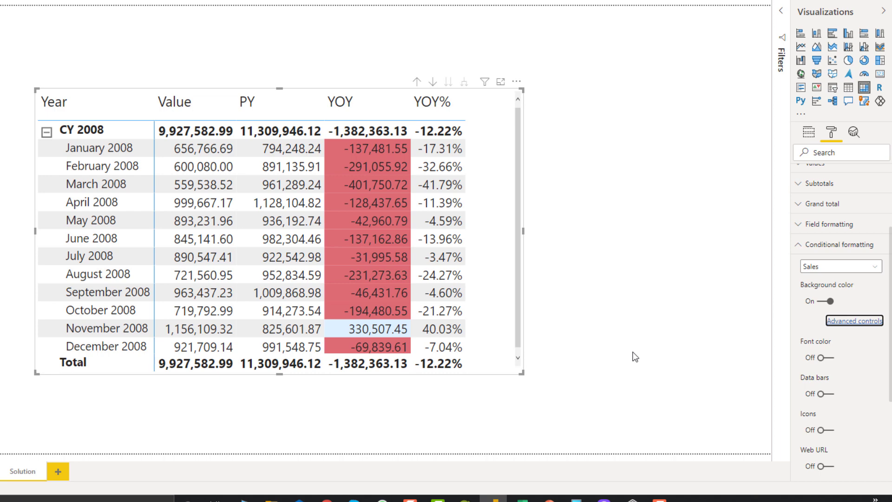
# Change the second background rule's color to yellow and apply it to Sales.
pyautogui.click(853, 326)
pyautogui.click(670, 197)
pyautogui.click(664, 258)
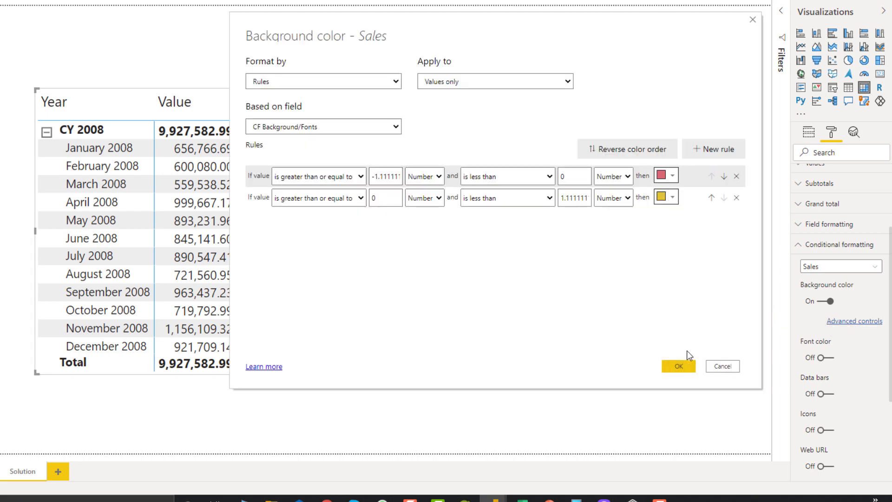
pyautogui.click(679, 367)
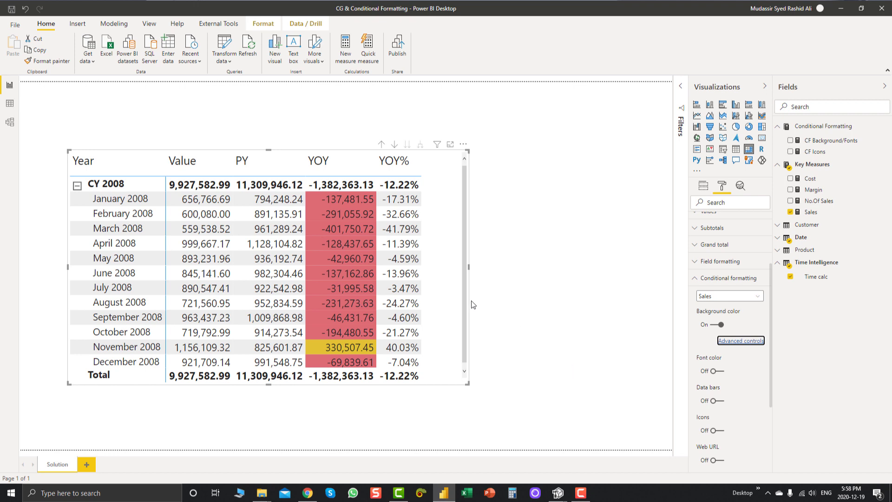
# Widen the matrix visual on the report canvas and keep it selected.
pyautogui.moveTo(469, 266); pyautogui.dragTo(586, 266)
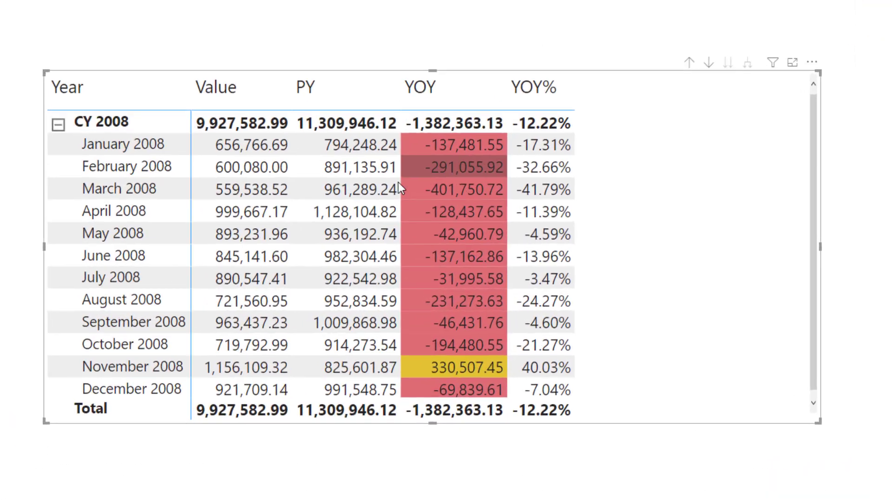
pyautogui.moveTo(483, 201)
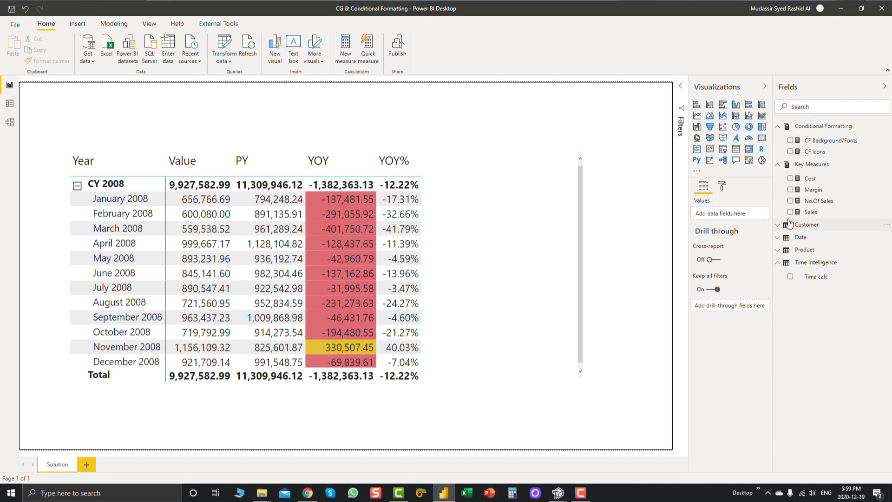
pyautogui.click(527, 216)
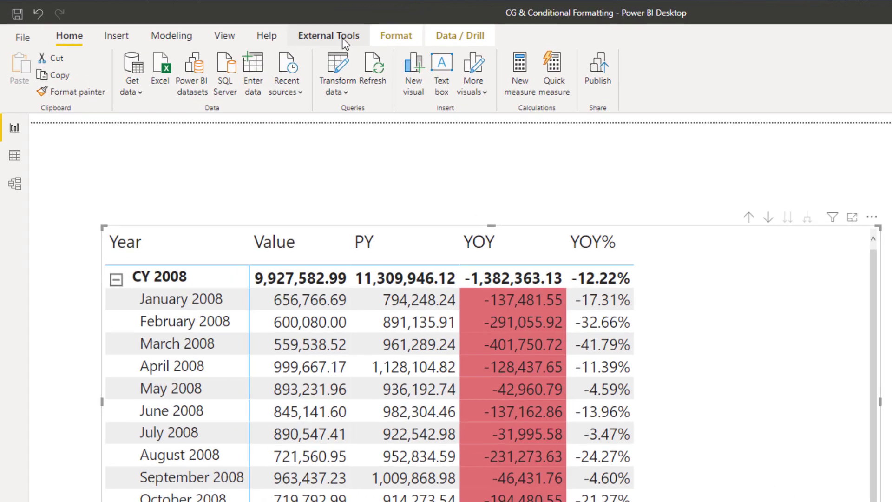
# Switch to Tabular Editor and create a calculation group named Measures Selection.
pyautogui.click(228, 27)
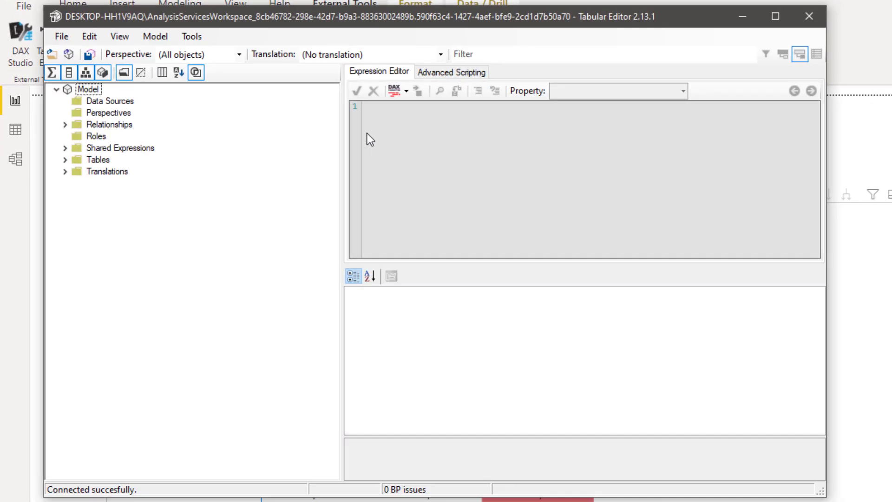
pyautogui.click(104, 160)
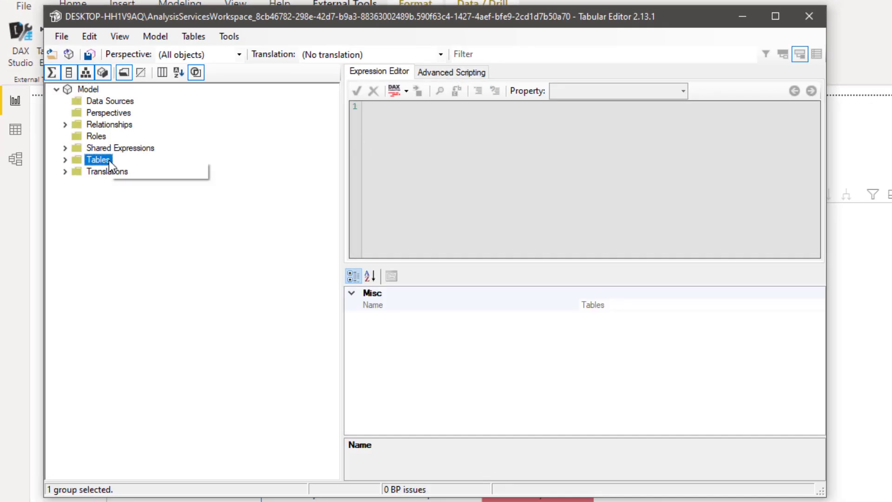
pyautogui.keyDown('ctrl'); pyautogui.click(105, 161); pyautogui.keyUp('ctrl')
pyautogui.rightClick(105, 161)
pyautogui.moveTo(186, 163)
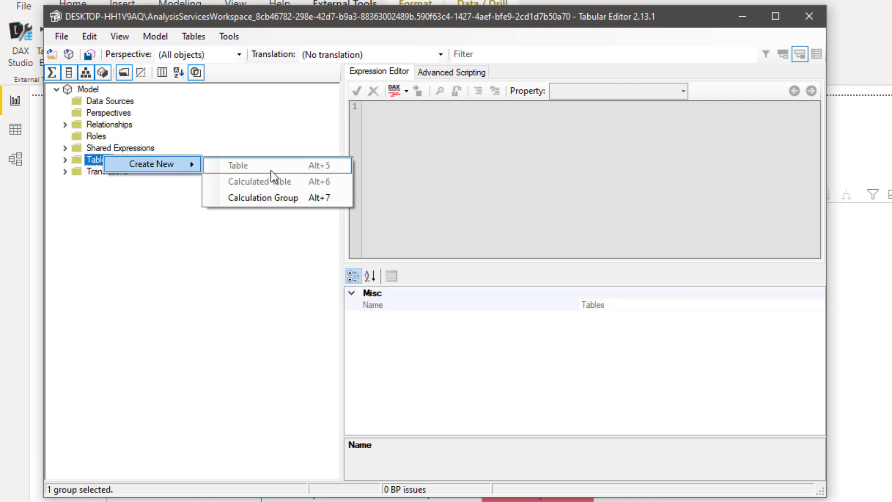
pyautogui.click(270, 200)
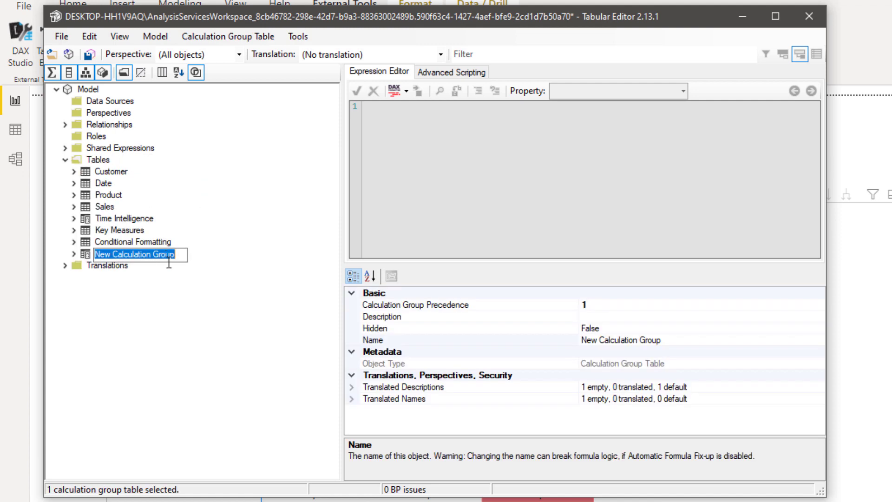
pyautogui.write('Measure')
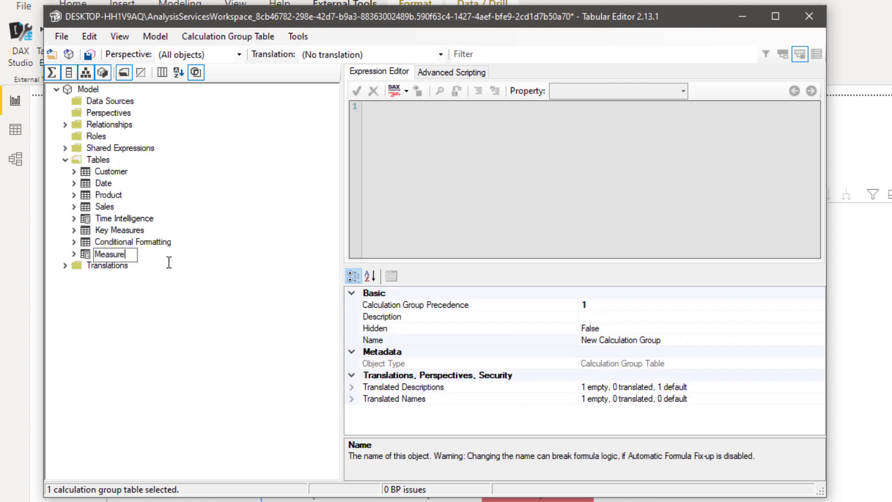
pyautogui.write('s Selection')
pyautogui.press('Return')
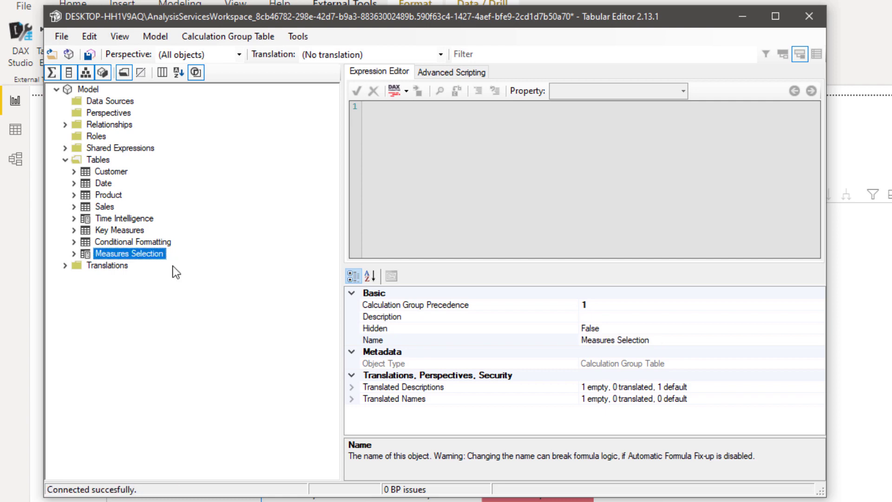
# Create a calculation item named Salesv2 in the Measures Selection calculation group.
pyautogui.rightClick(146, 257)
pyautogui.moveTo(209, 265)
pyautogui.click(343, 267)
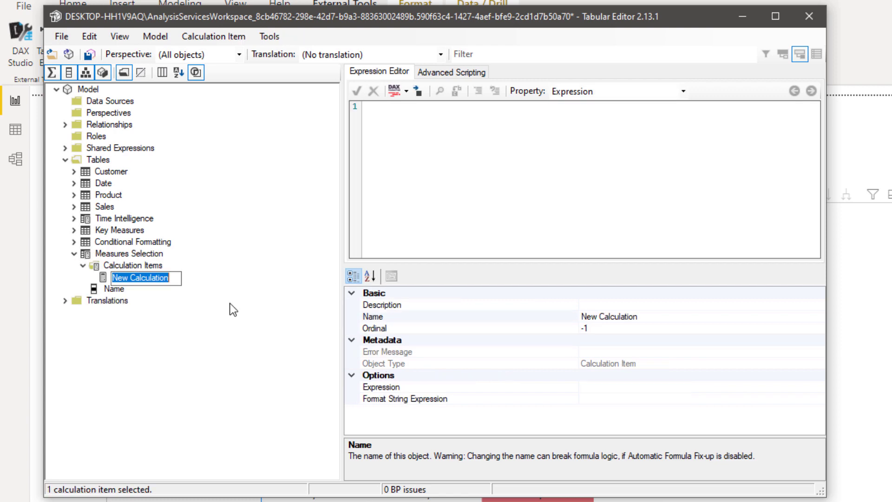
pyautogui.write('Sales')
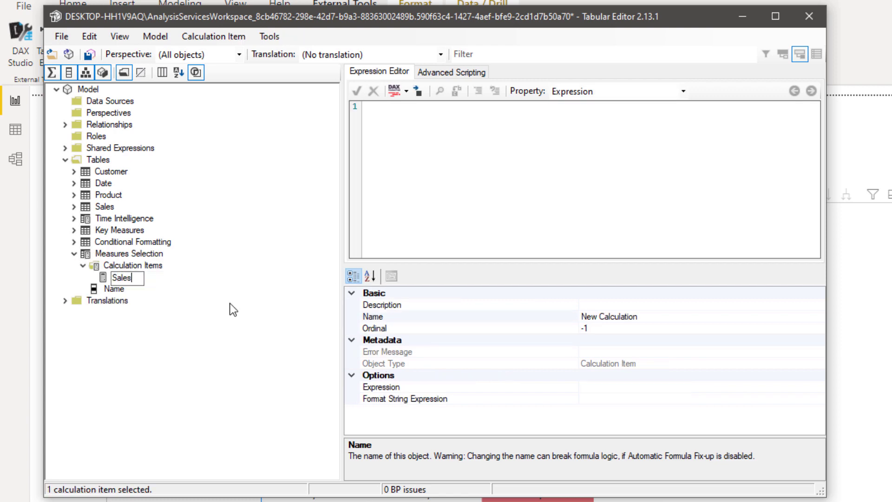
pyautogui.write('v2')
pyautogui.press('Return')
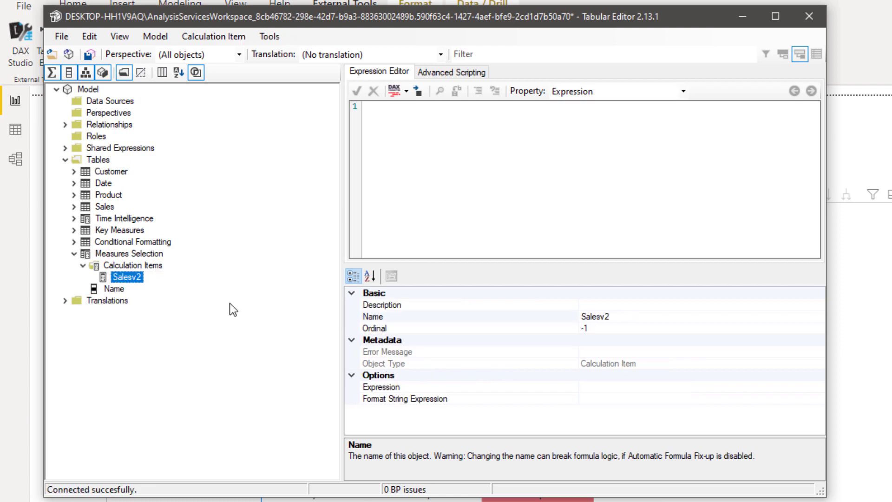
# Copy the Sales measure's SUMX ( Sales, Sales[Quantity] * Sales[Net Price] ) formula from Power BI Desktop into Salesv2's expression in Tabular Editor.
pyautogui.click(439, 162)
pyautogui.write('[')
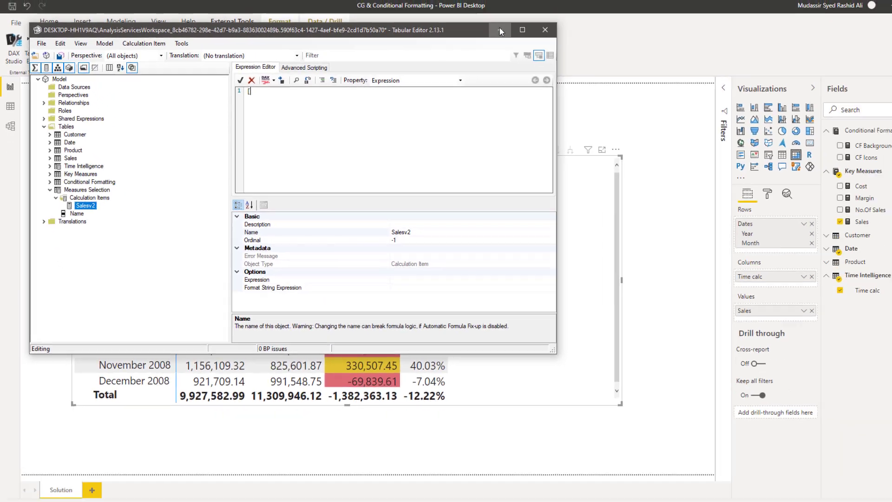
pyautogui.click(743, 16)
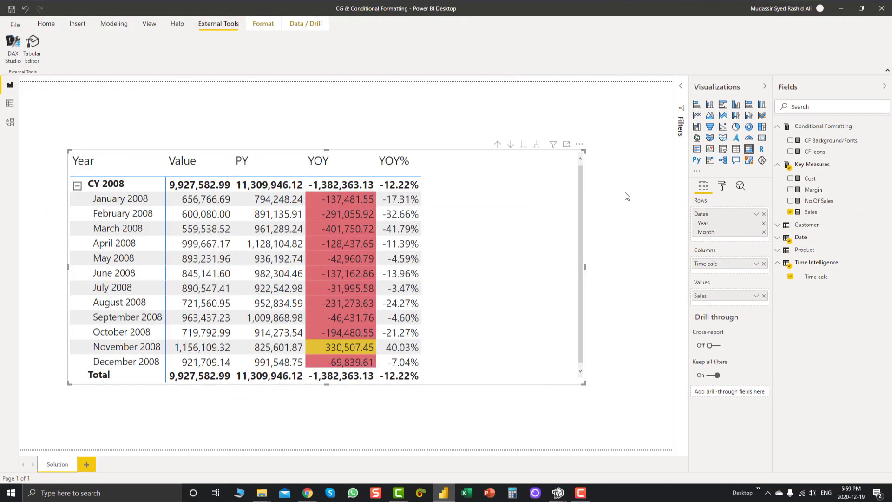
pyautogui.click(811, 212)
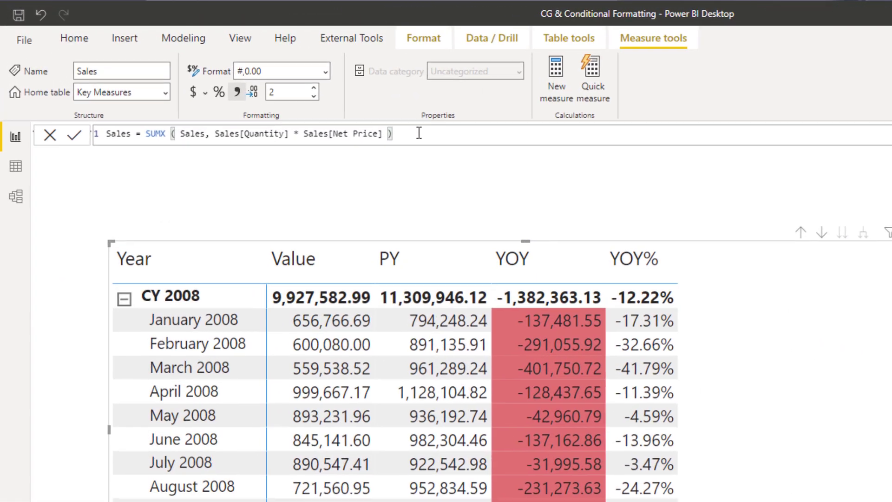
pyautogui.moveTo(418, 133); pyautogui.dragTo(146, 134)
pyautogui.hotkey('ctrl', 'c')
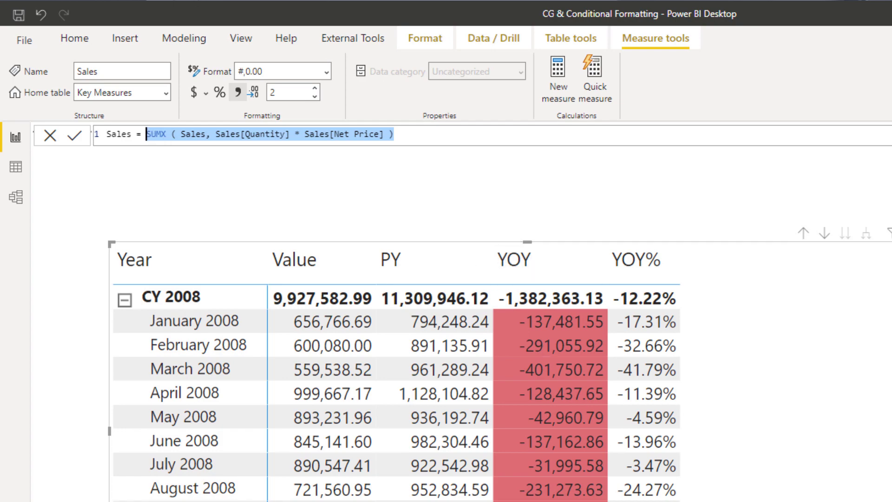
pyautogui.click(558, 493)
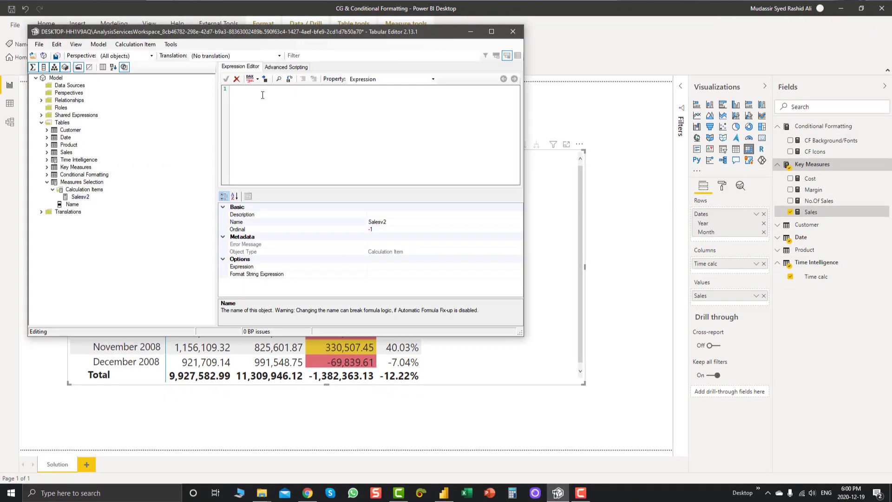
pyautogui.hotkey('ctrl', 'v')
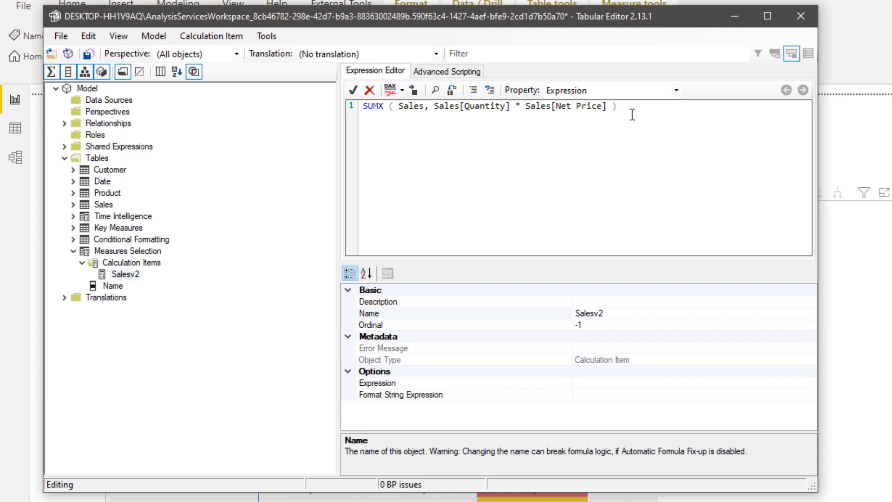
# Replace the Salesv2 calculation item's expression with a reference to the [Sales] measure and accept the change.
pyautogui.moveTo(633, 114); pyautogui.dragTo(357, 114)
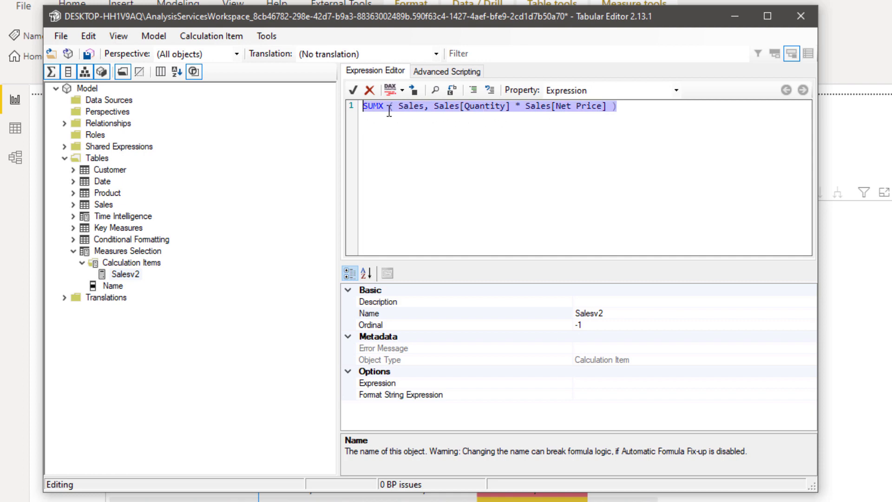
pyautogui.write('[')
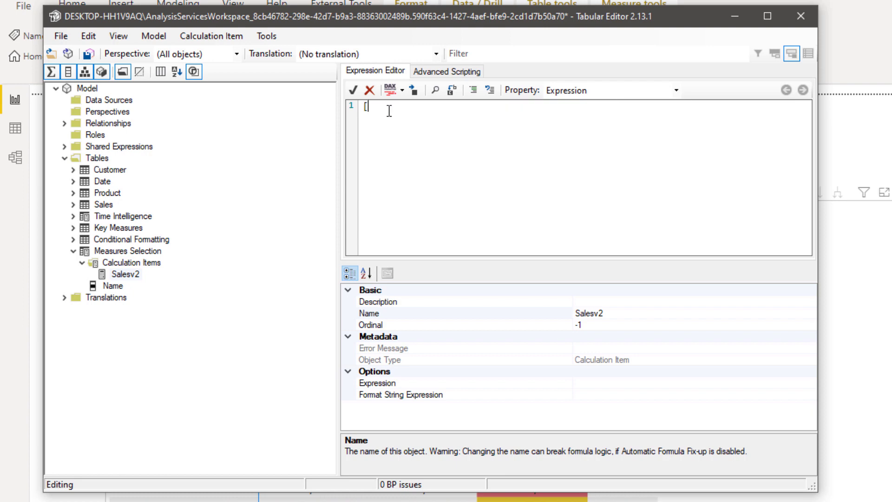
pyautogui.write('Sales]')
pyautogui.click(355, 93)
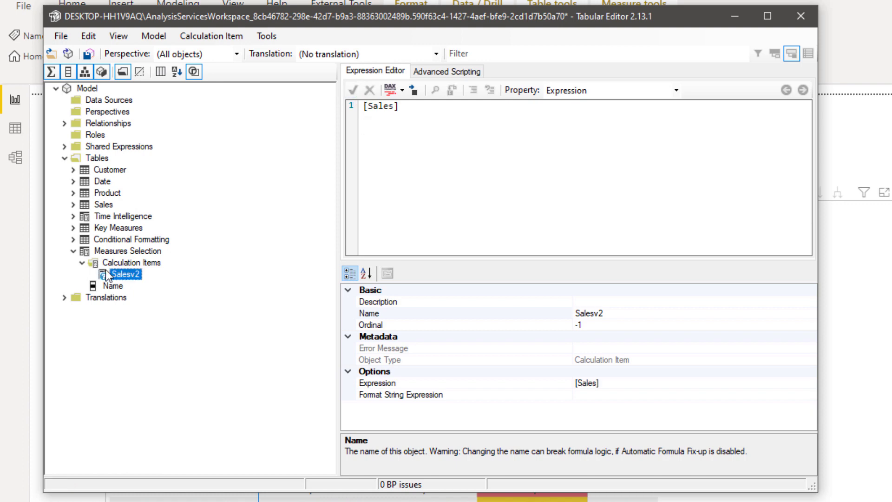
# Add a calculation item named Costv2 to the Measures Selection group with the expression [Cost].
pyautogui.rightClick(121, 263)
pyautogui.click(152, 268)
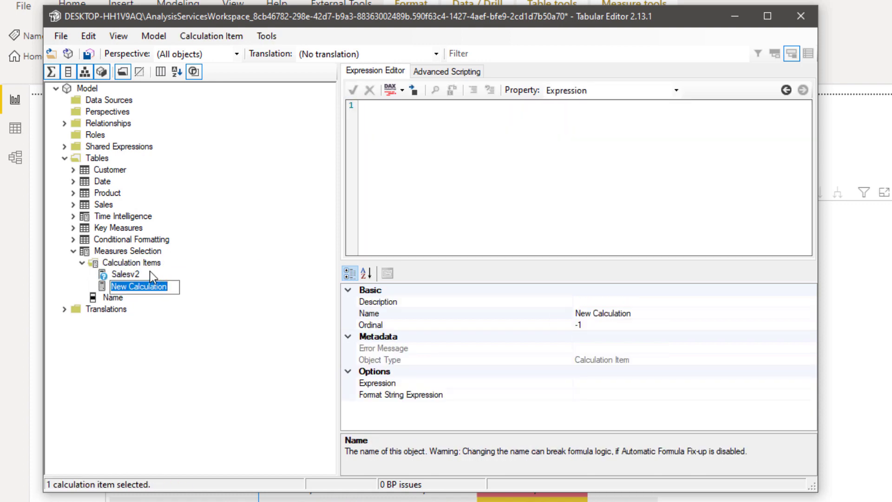
pyautogui.write('Costv2')
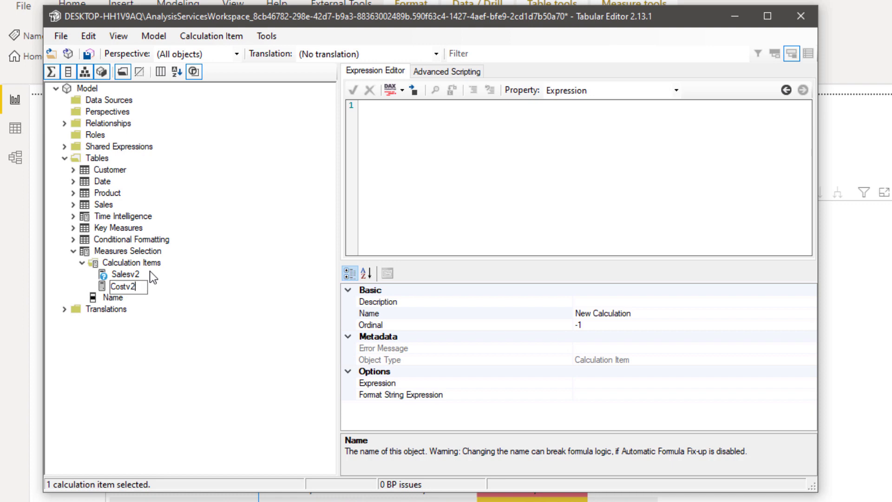
pyautogui.press('Return')
pyautogui.click(431, 155)
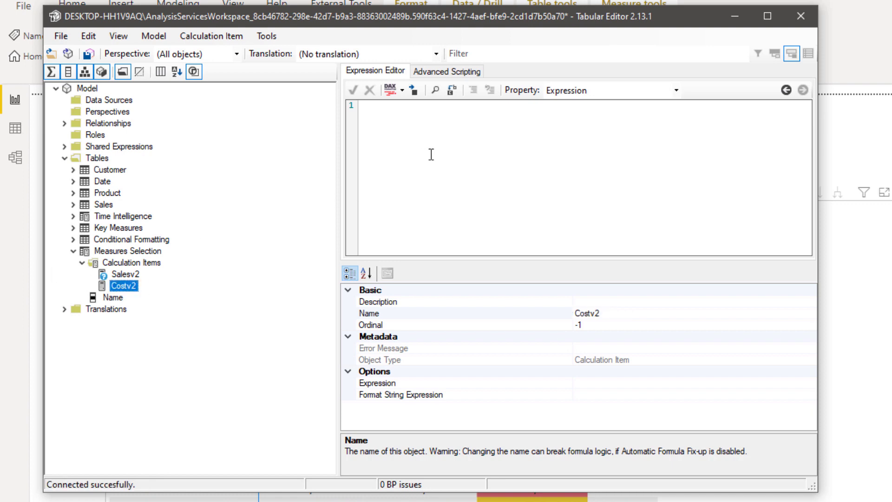
pyautogui.write('[')
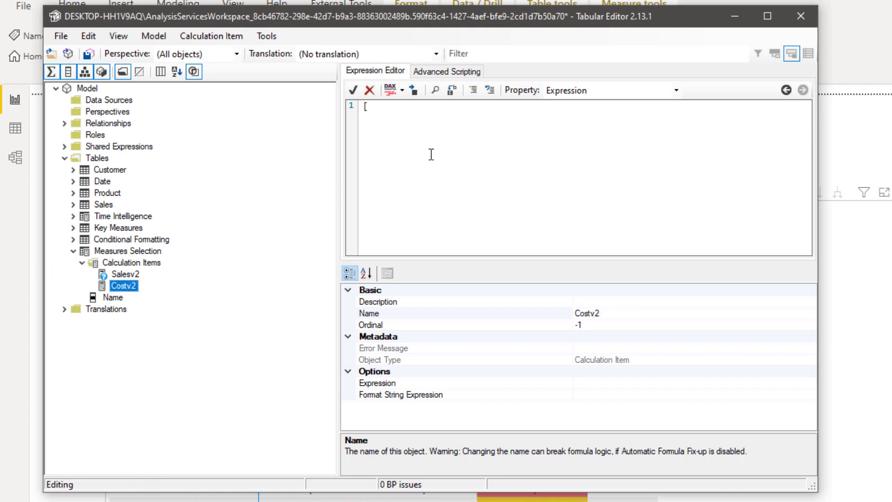
pyautogui.write('Cost]')
pyautogui.click(355, 91)
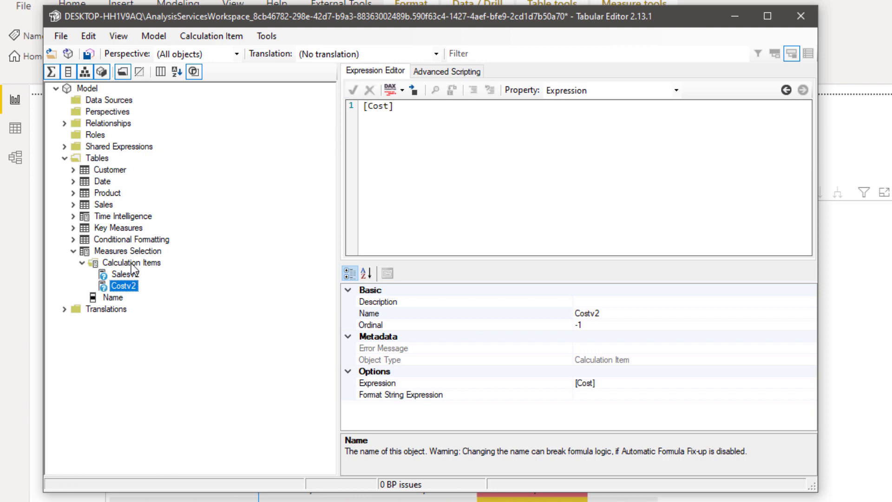
# Add a calculation item named Marginv2 to the Measures Selection group with the expression [Margin].
pyautogui.rightClick(153, 264)
pyautogui.click(156, 284)
pyautogui.write('Margin')
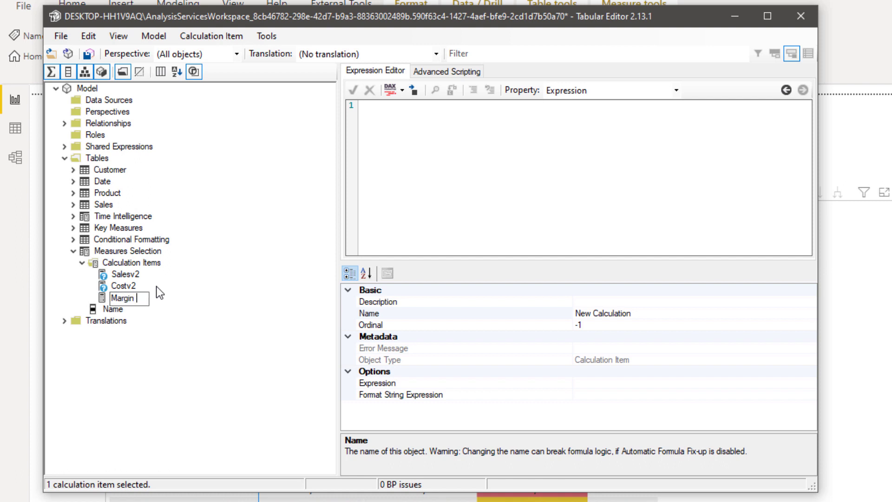
pyautogui.press('BackSpace')
pyautogui.write('v2')
pyautogui.press('Return')
pyautogui.click(527, 115)
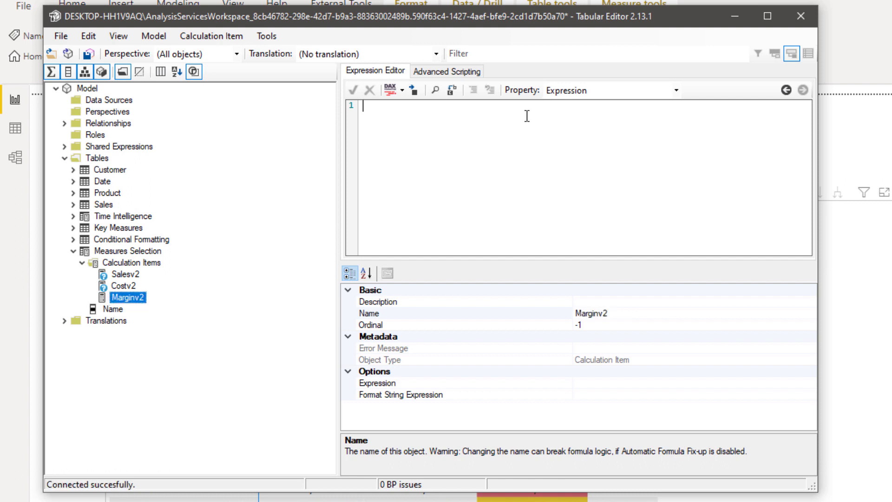
pyautogui.write('[Mar')
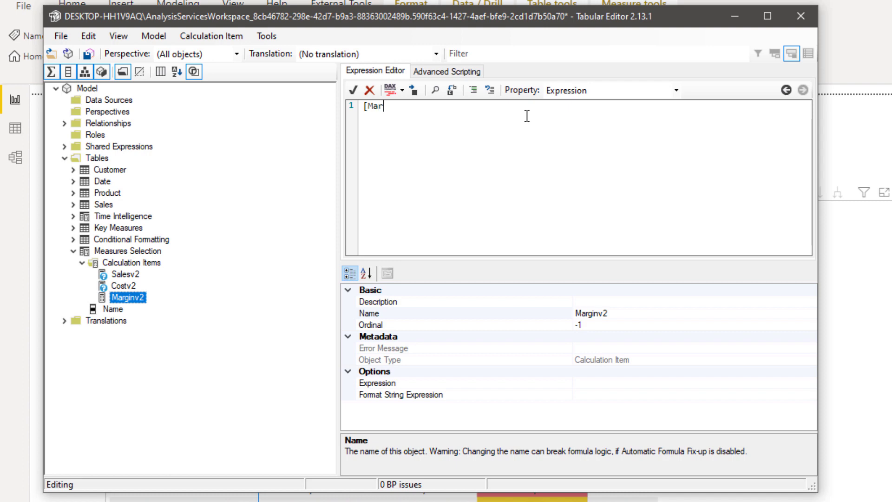
pyautogui.write('gin]')
pyautogui.click(354, 90)
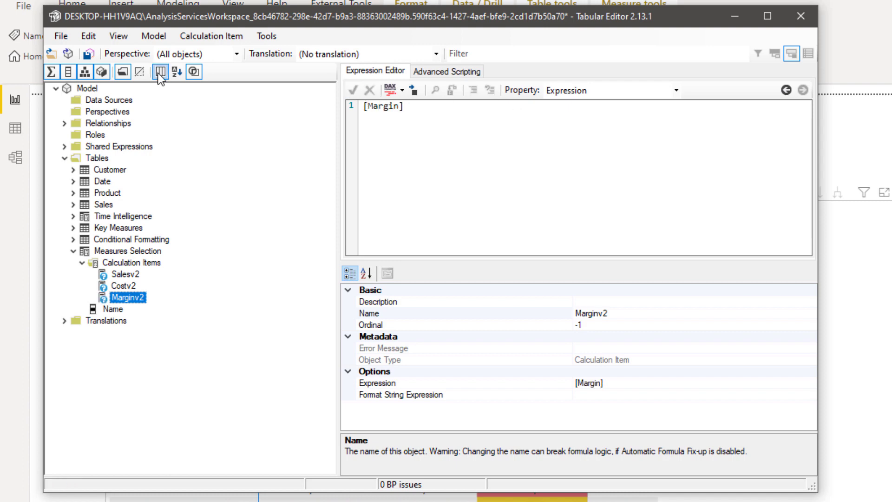
# Save the calculation group changes to the model, then switch to Power BI Desktop and refresh the calculation groups.
pyautogui.click(88, 54)
pyautogui.click(723, 23)
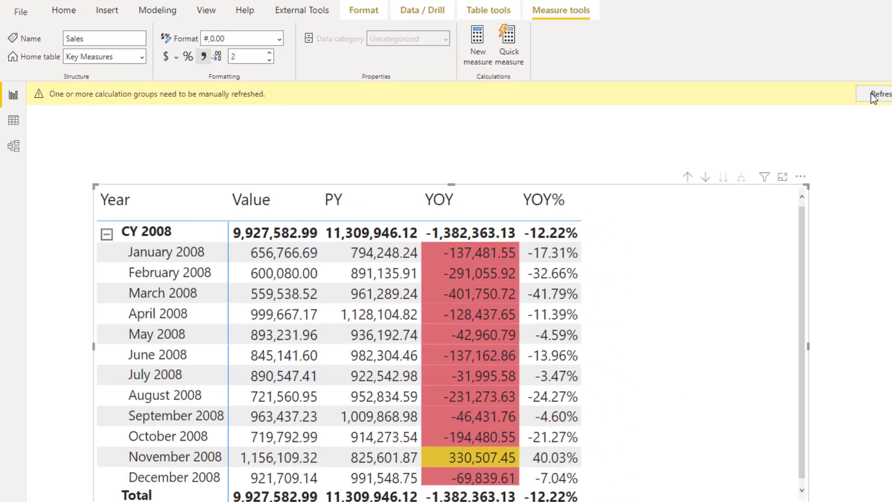
pyautogui.click(876, 93)
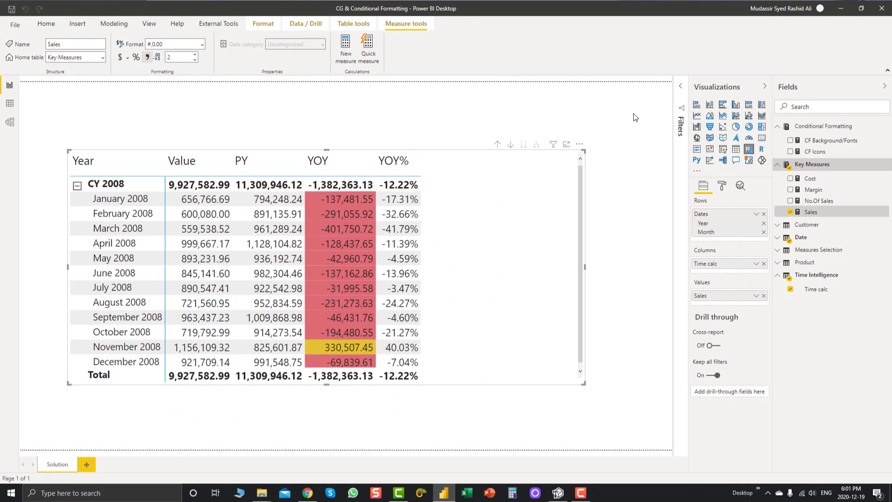
# Add a compact slicer above the matrix's upper right corner, using the Name field of Measures Selection.
pyautogui.click(635, 117)
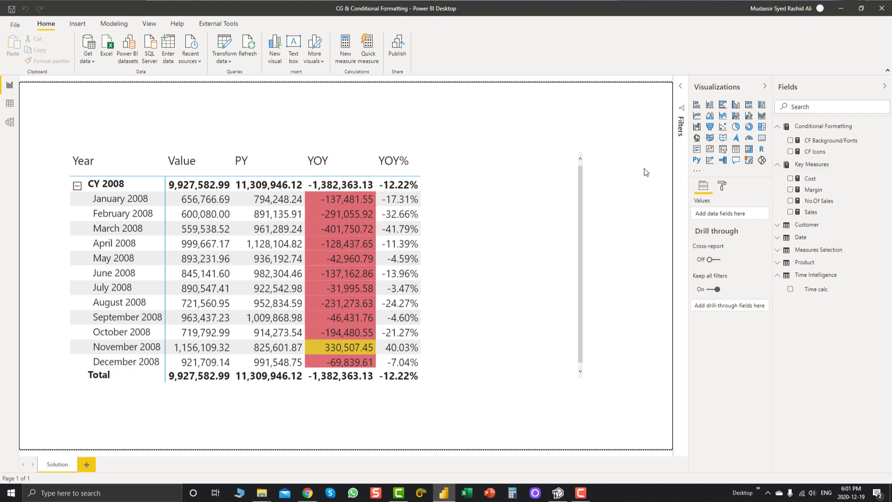
pyautogui.click(723, 149)
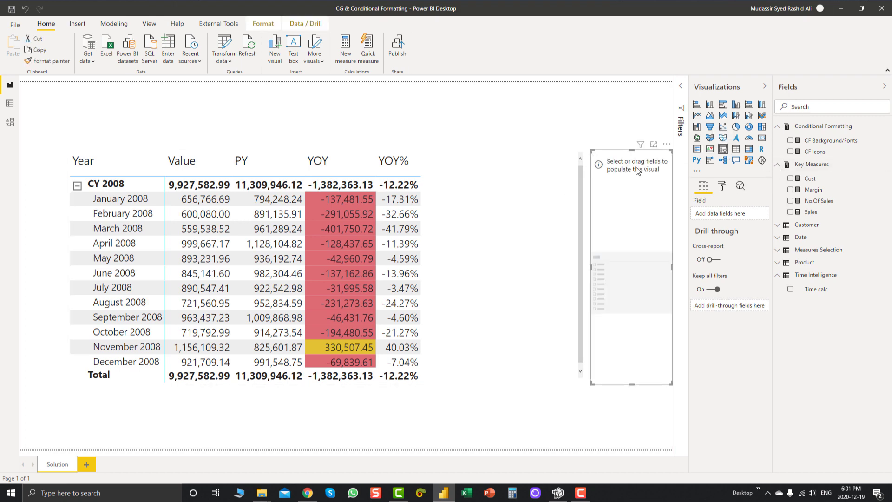
pyautogui.moveTo(638, 155); pyautogui.dragTo(538, 87)
pyautogui.moveTo(534, 317); pyautogui.dragTo(526, 144)
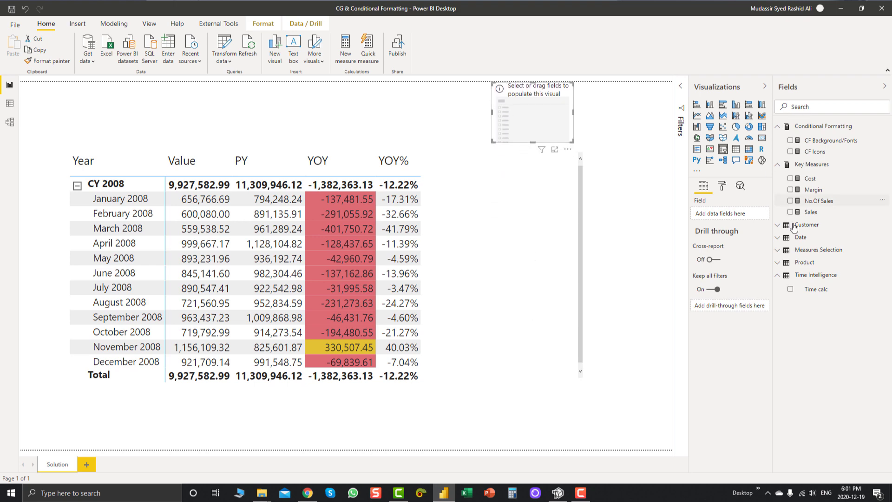
pyautogui.click(777, 253)
pyautogui.click(790, 262)
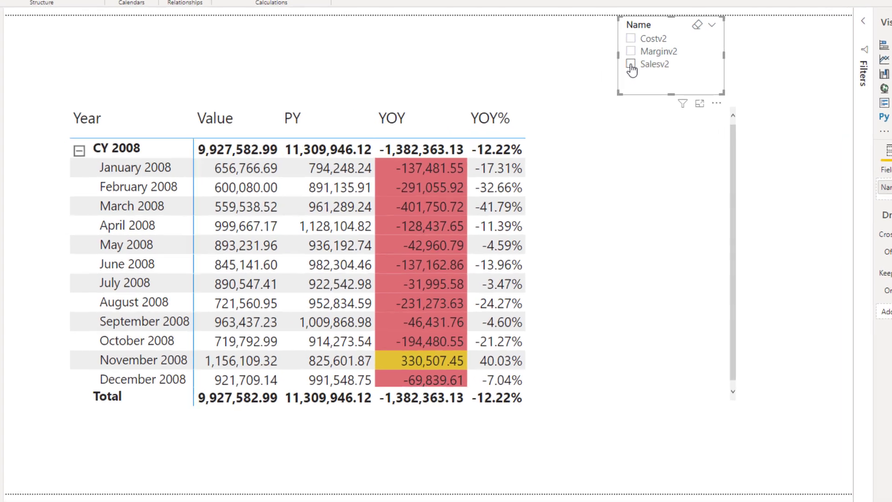
# Filter the matrix with the Name slicer by Salesv2, Marginv2 and Costv2 in turn to examine the YOY conditional formatting.
pyautogui.click(514, 114)
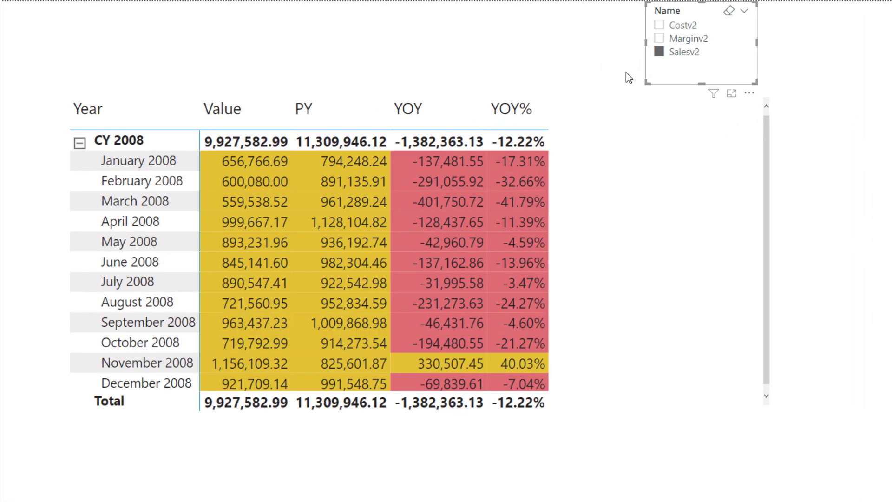
pyautogui.click(660, 39)
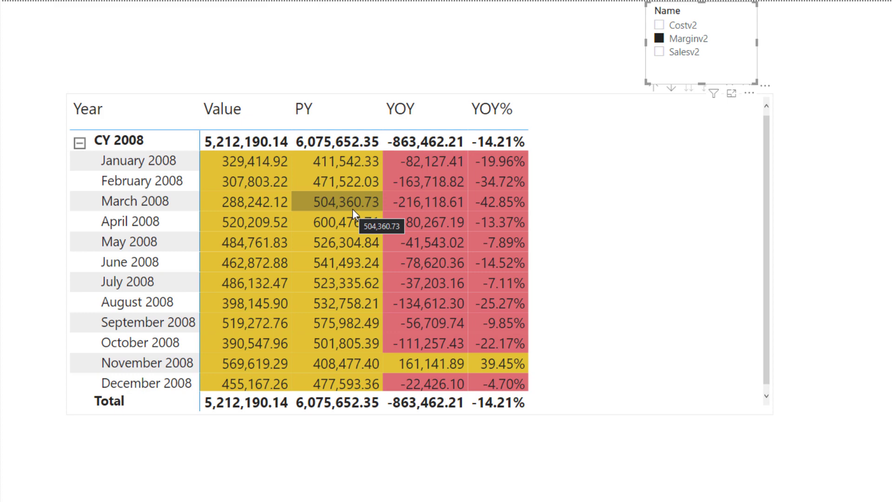
pyautogui.click(660, 52)
pyautogui.click(660, 26)
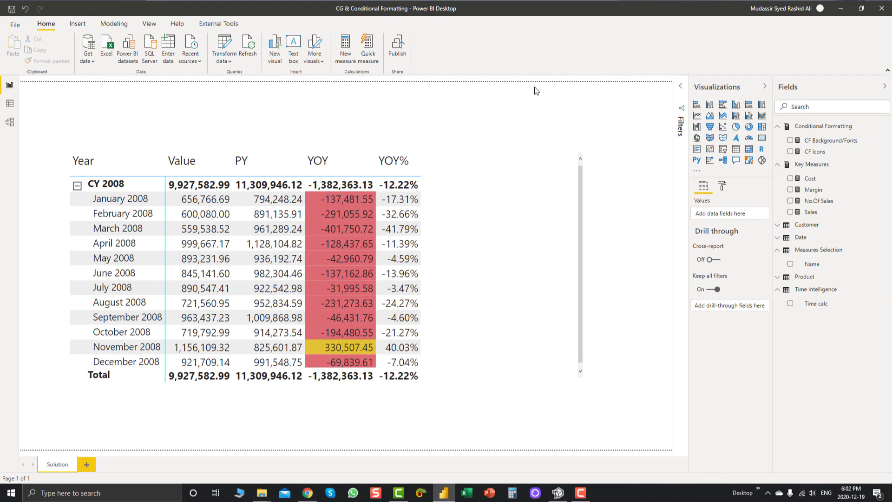
# Select the matrix, open the CF Icons measure and replace its expression with a new IF function.
pyautogui.click(515, 223)
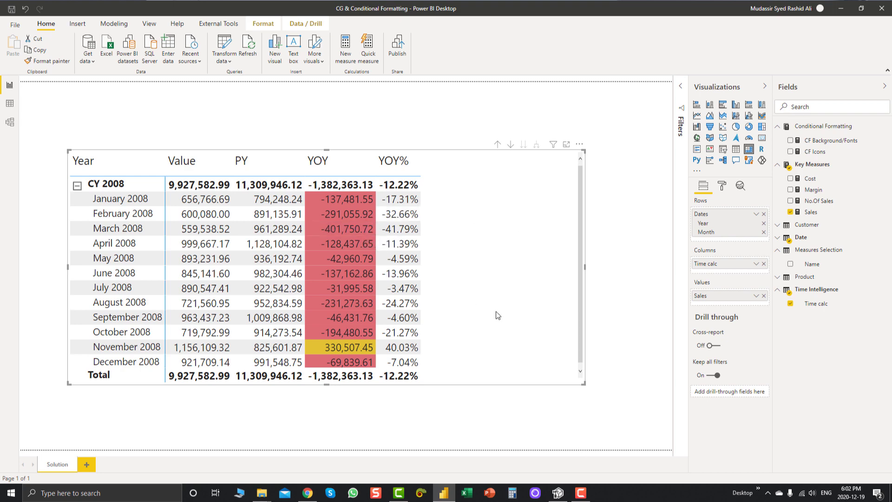
pyautogui.click(796, 152)
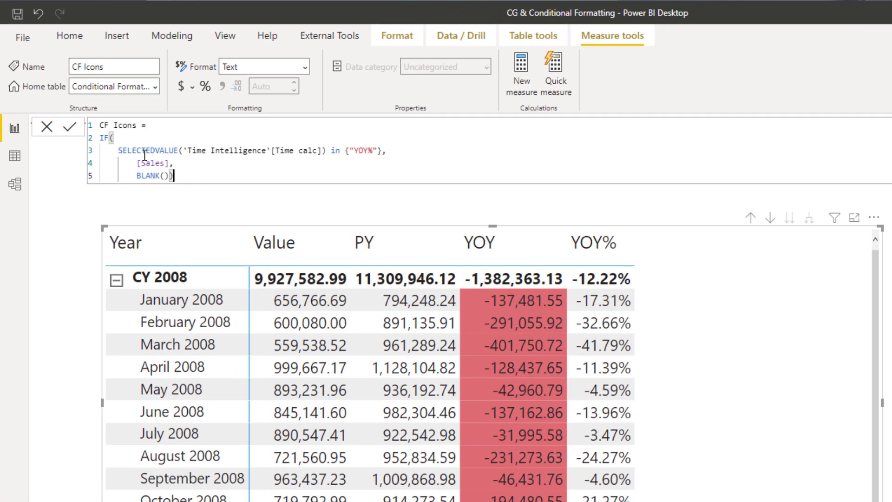
pyautogui.moveTo(186, 168); pyautogui.dragTo(98, 135)
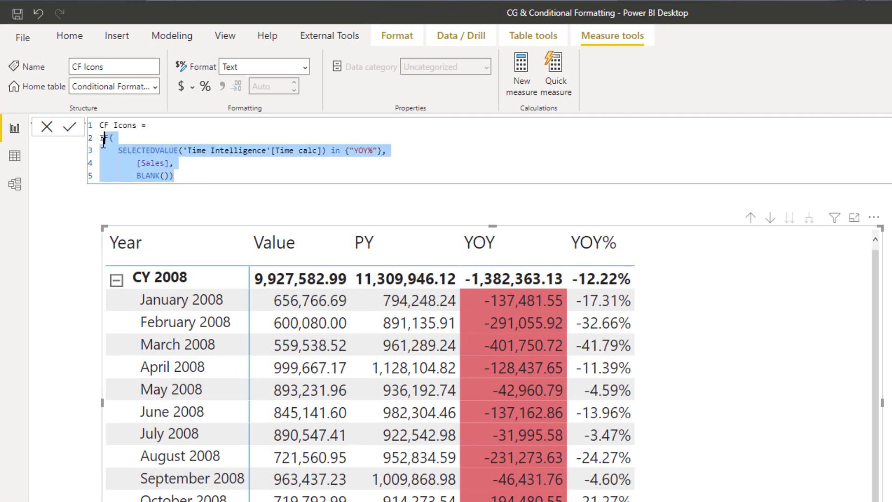
pyautogui.write('IF(')
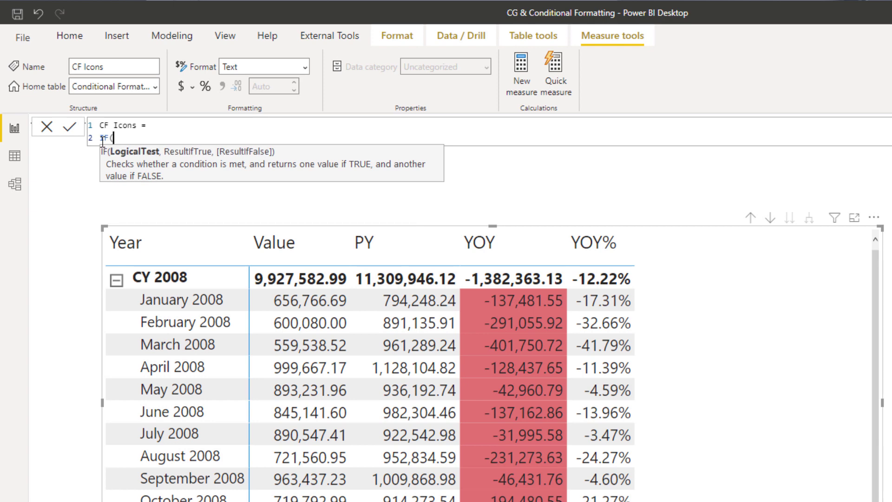
pyautogui.hotkey('shift', 'Return')
# Enter SELECTEDVALUE('Time Intelligence'[Time calc]) as the start of the IF's logical test.
pyautogui.write('Selected')
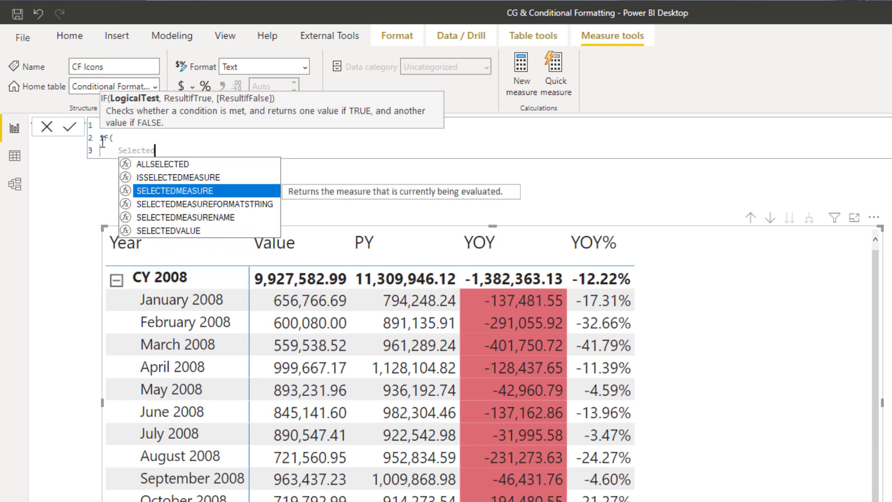
pyautogui.press('Down')
pyautogui.press('Down')
pyautogui.press('Down')
pyautogui.press('Tab')
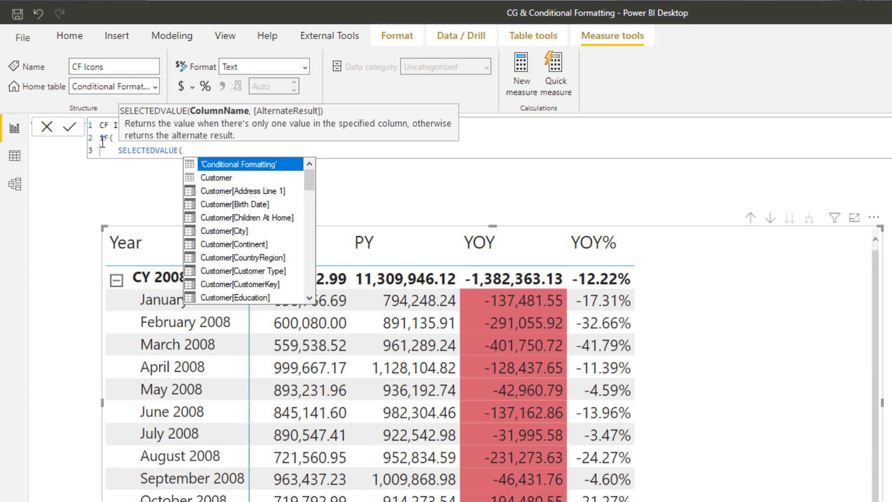
pyautogui.write('time')
pyautogui.press('Down')
pyautogui.press('Down')
pyautogui.press('Tab')
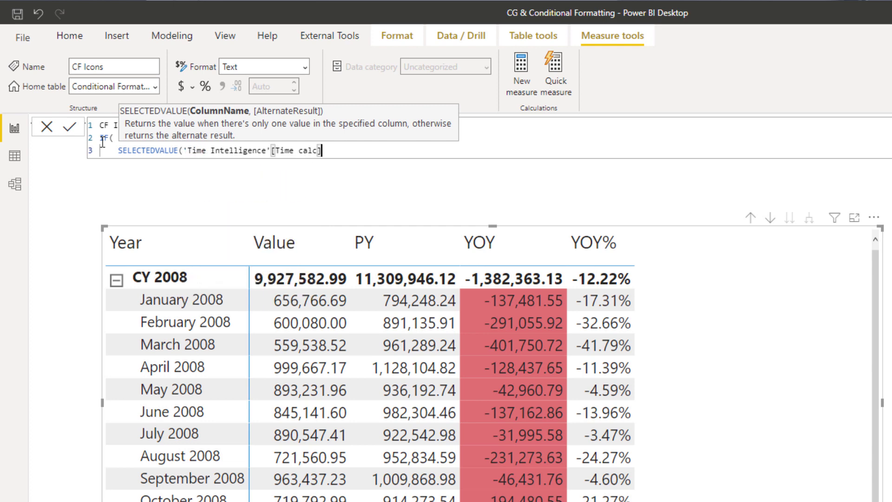
pyautogui.write(') ')
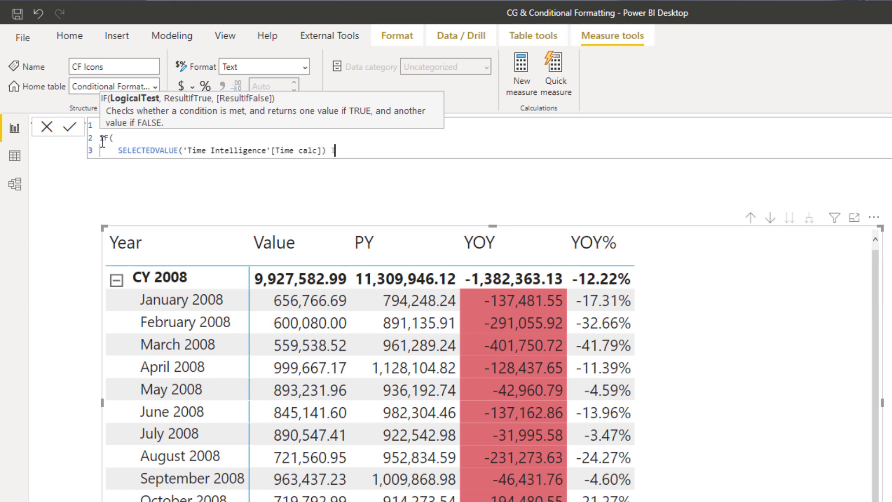
# Complete the CF Icons logical test with IN {"YOY%"}, using double quotes around the text.
pyautogui.write('IN {')
pyautogui.write("'YOY")
pyautogui.write('%')
pyautogui.write("'")
pyautogui.click(356, 150)
pyautogui.press('BackSpace')
pyautogui.write('"')
pyautogui.click(382, 150)
pyautogui.write('},')
pyautogui.press('Return')
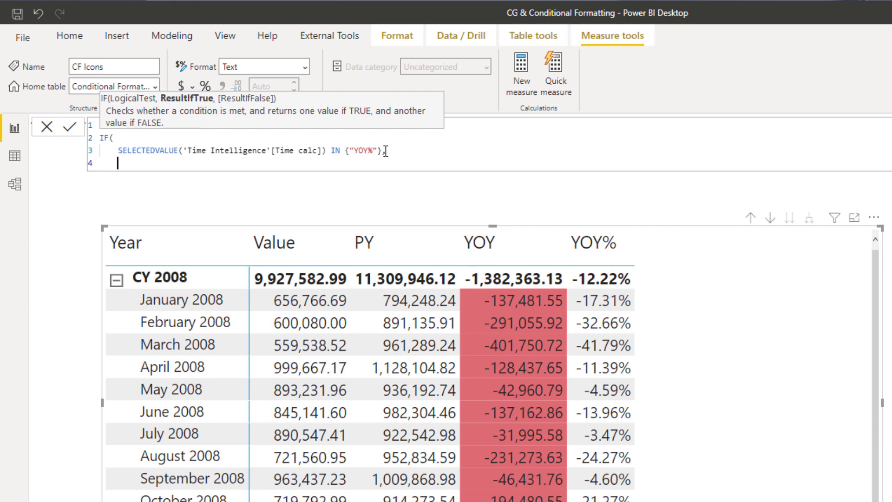
# Make CF Icons return [Sales] when the test is true and BLANK() otherwise, closing the IF function.
pyautogui.write('Sales')
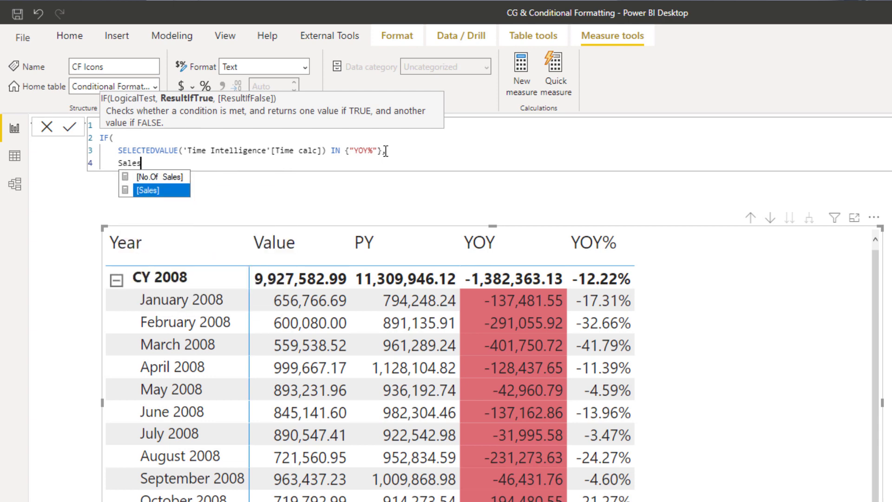
pyautogui.press('Tab')
pyautogui.write(',')
pyautogui.press('Return')
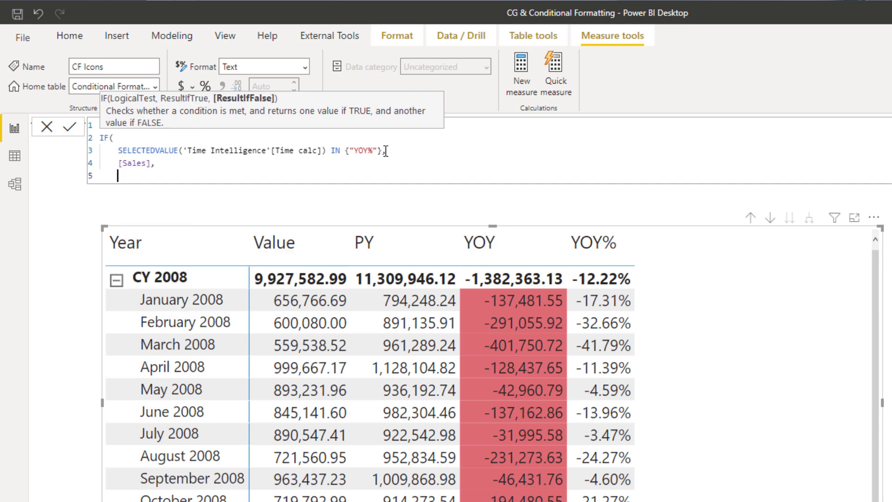
pyautogui.write('BL')
pyautogui.press('Tab')
pyautogui.write('))')
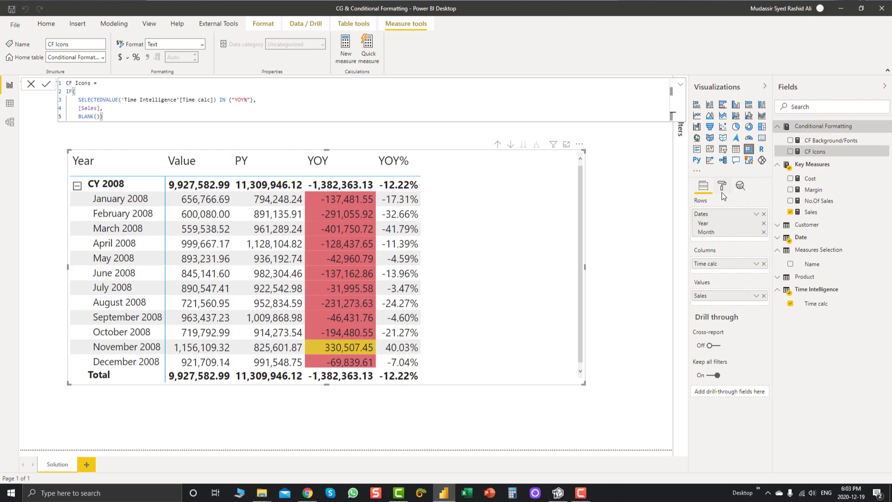
# Turn on icons in the matrix's conditional formatting for the Sales values.
pyautogui.click(722, 186)
pyautogui.click(728, 370)
pyautogui.scroll(-3, 731, 362)
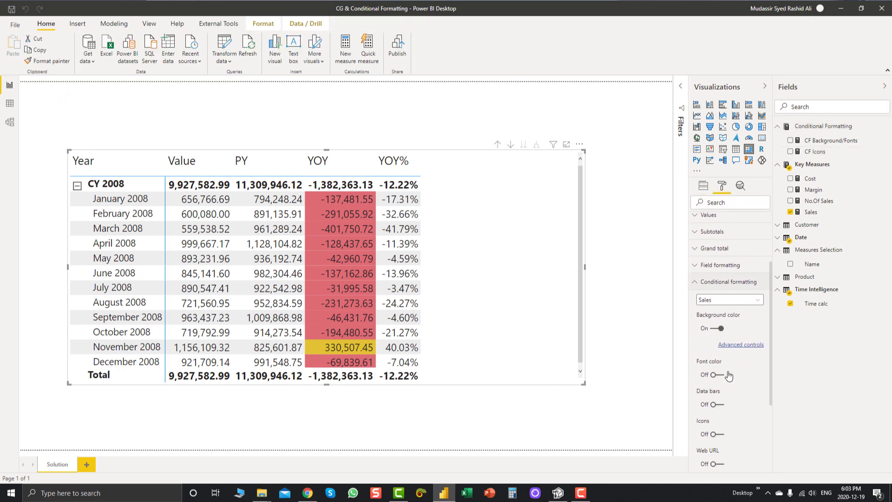
pyautogui.click(718, 384)
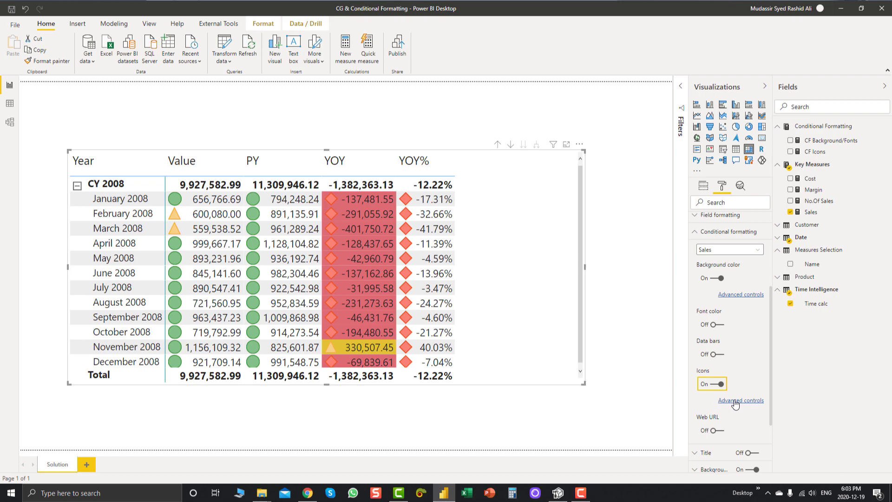
# Open the Sales icon rules, keep the diamond, triangle and circle style, and set both limits of the first rule to Number.
pyautogui.click(735, 401)
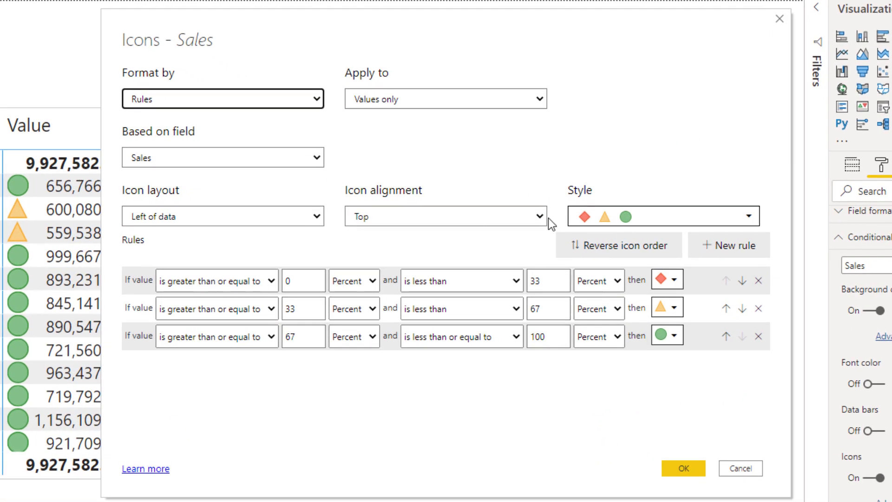
pyautogui.click(712, 218)
pyautogui.click(640, 218)
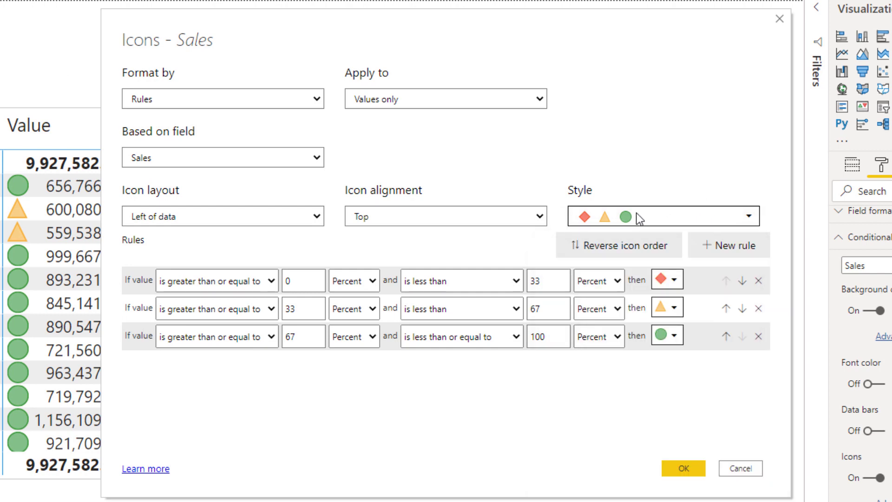
pyautogui.click(294, 279)
pyautogui.click(372, 283)
pyautogui.click(349, 299)
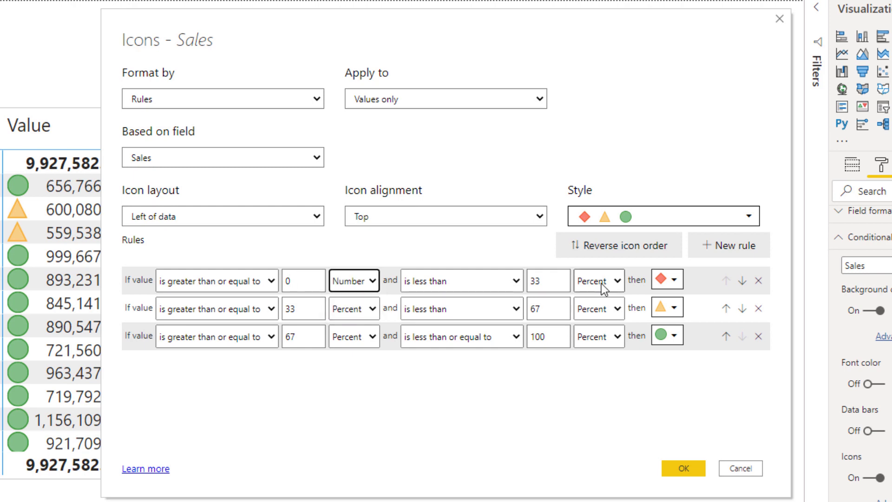
pyautogui.click(604, 281)
pyautogui.click(593, 300)
# Set the unit of both limits in the second and third icon rules to Number.
pyautogui.click(372, 309)
pyautogui.click(362, 328)
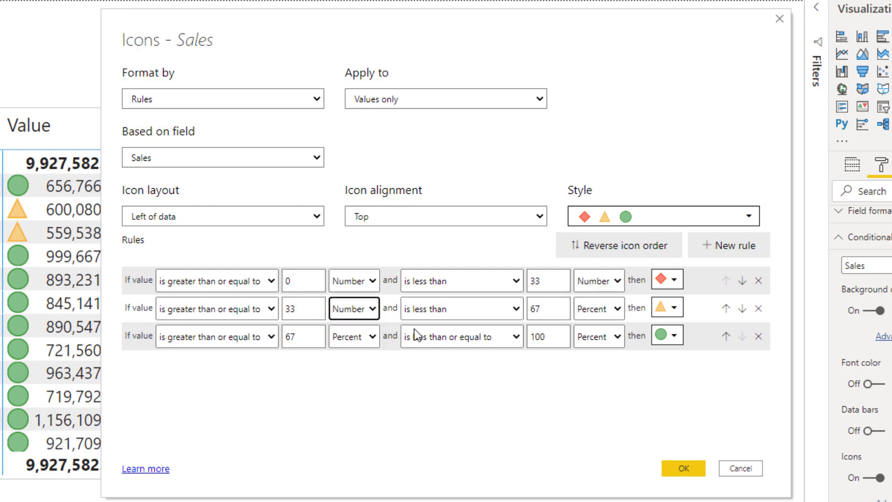
pyautogui.click(600, 316)
pyautogui.click(589, 331)
pyautogui.click(357, 341)
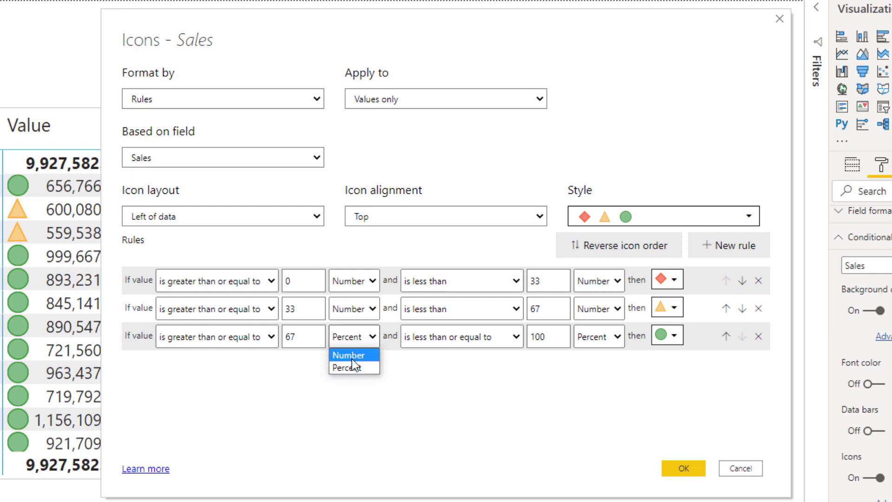
pyautogui.click(353, 351)
pyautogui.click(604, 340)
pyautogui.click(598, 355)
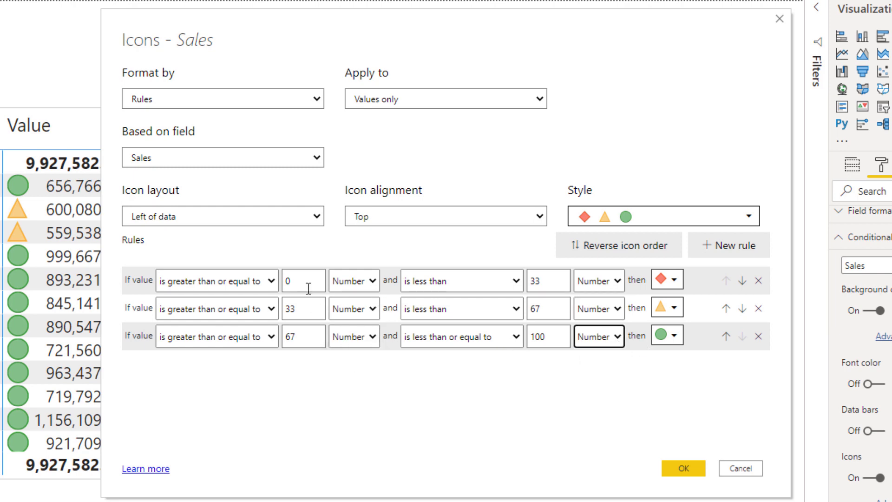
# Set the red diamond rule's range from a very large negative number made of repeated 1s to less than 0.
pyautogui.doubleClick(276, 280)
pyautogui.write('-11111111')
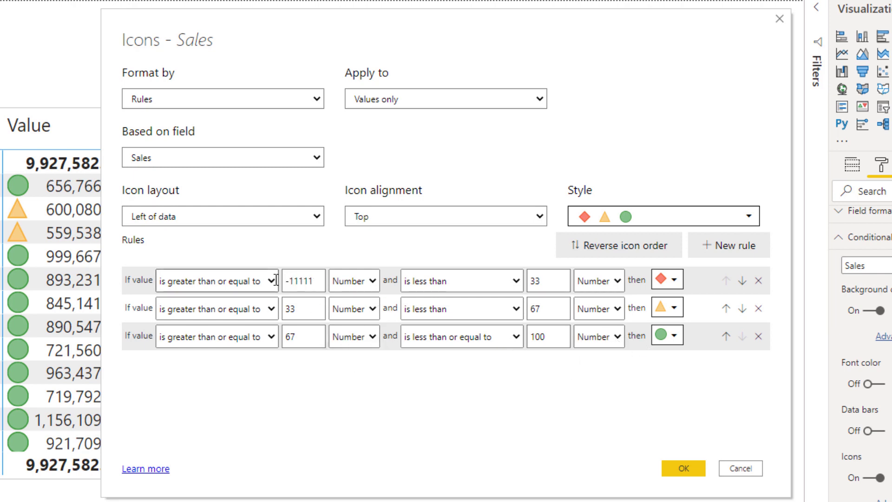
pyautogui.click(551, 289)
pyautogui.press('BackSpace')
pyautogui.press('BackSpace')
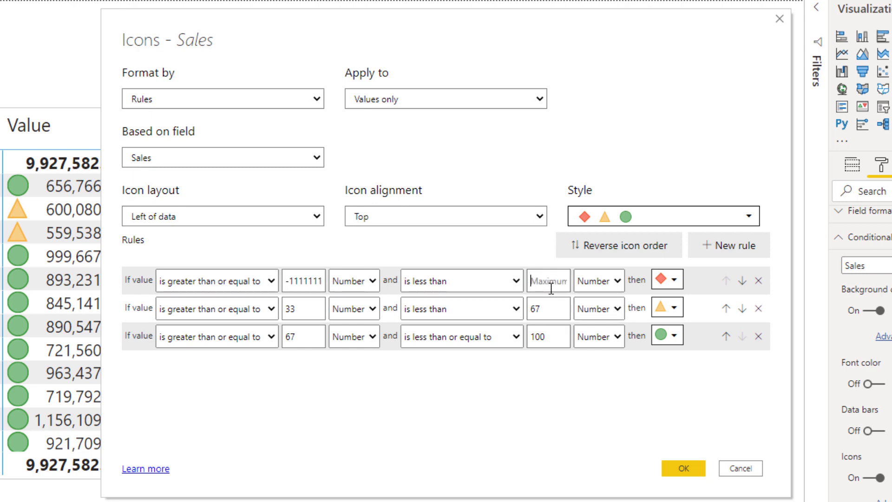
pyautogui.write('0')
# Set the yellow triangle rule's range from 0 to less than .10.
pyautogui.click(302, 312)
pyautogui.doubleClick(302, 312)
pyautogui.write('0')
pyautogui.click(562, 303)
pyautogui.press('BackSpace')
pyautogui.press('BackSpace')
pyautogui.write('.10')
# Set the green circle rule's range from .10 up to 1e+24, written out with zeros, and apply the icon rules.
pyautogui.click(304, 339)
pyautogui.press('BackSpace')
pyautogui.press('BackSpace')
pyautogui.write('.10')
pyautogui.click(556, 336)
pyautogui.write('00000000')
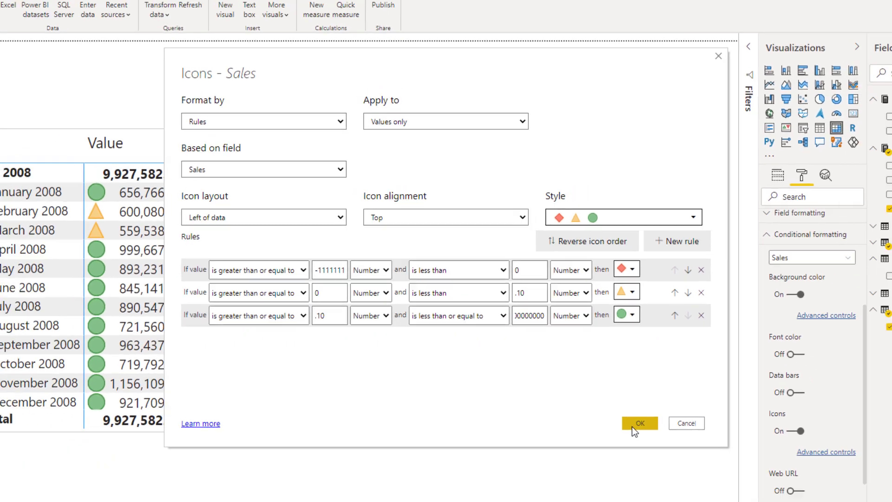
pyautogui.click(633, 425)
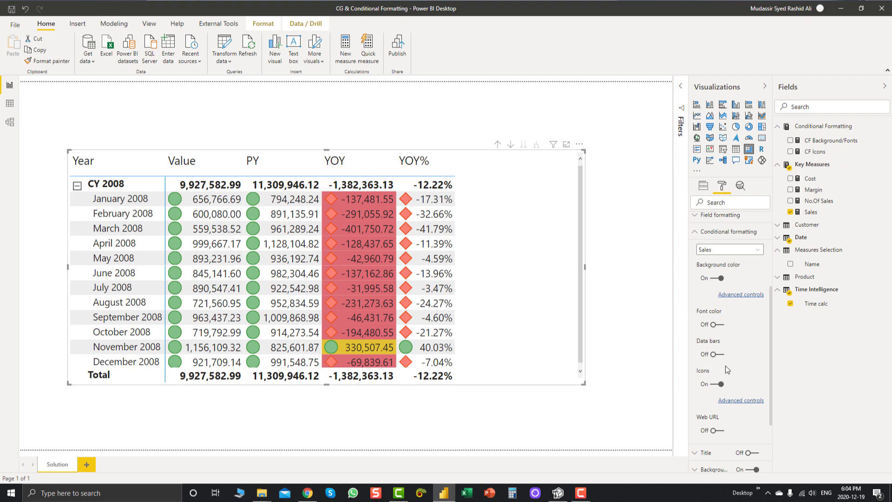
# Base the Sales icon rules on the CF Icons measure from the Conditional Formatting table and apply them.
pyautogui.click(732, 401)
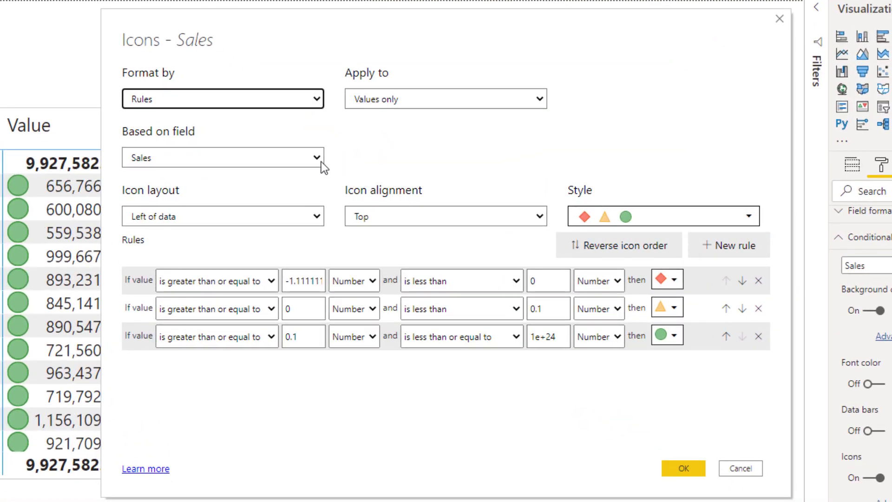
pyautogui.click(321, 162)
pyautogui.click(165, 212)
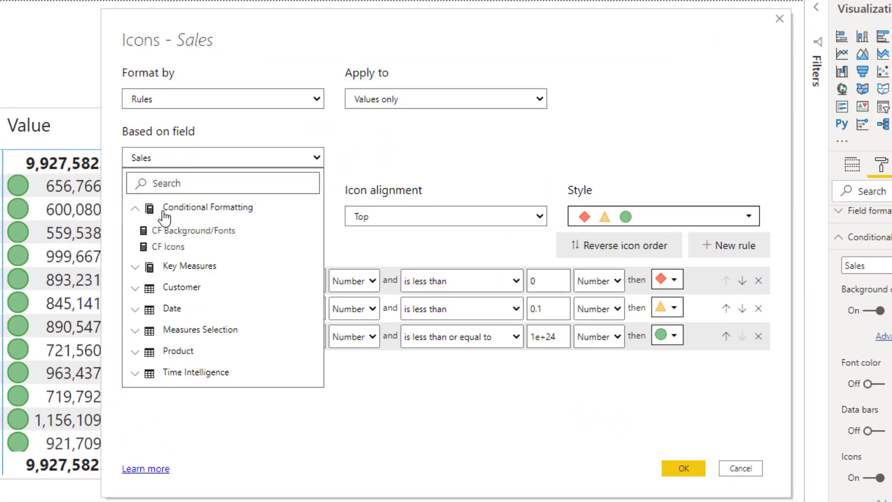
pyautogui.click(169, 247)
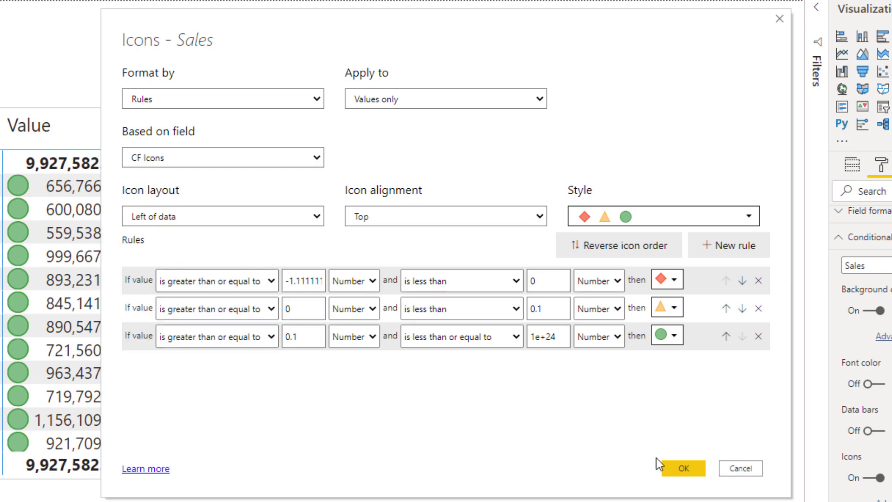
pyautogui.click(674, 465)
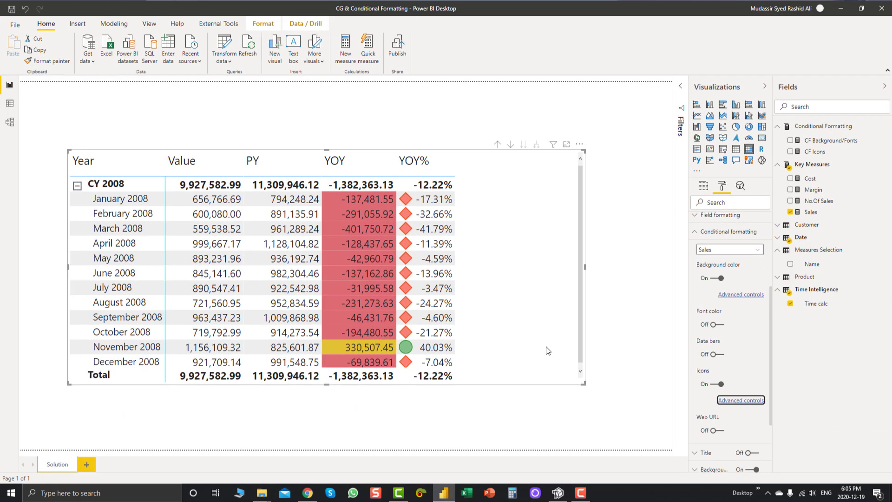